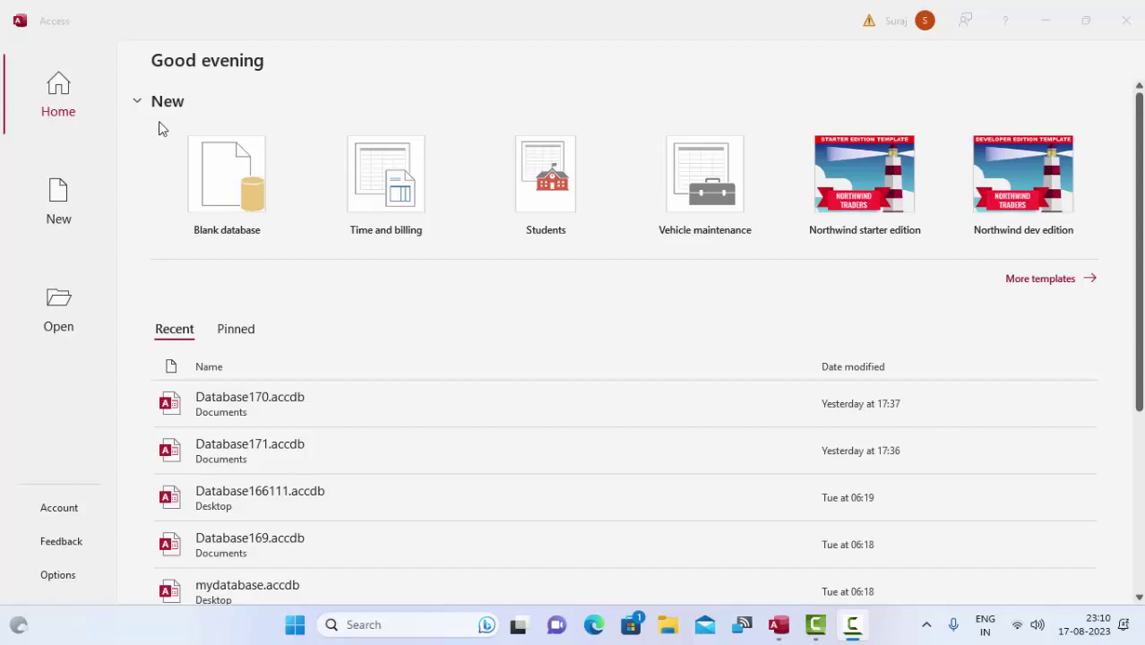
Create a new blank database, Database172.accdb, which opens with an empty Table1.
key(alt+Tab)
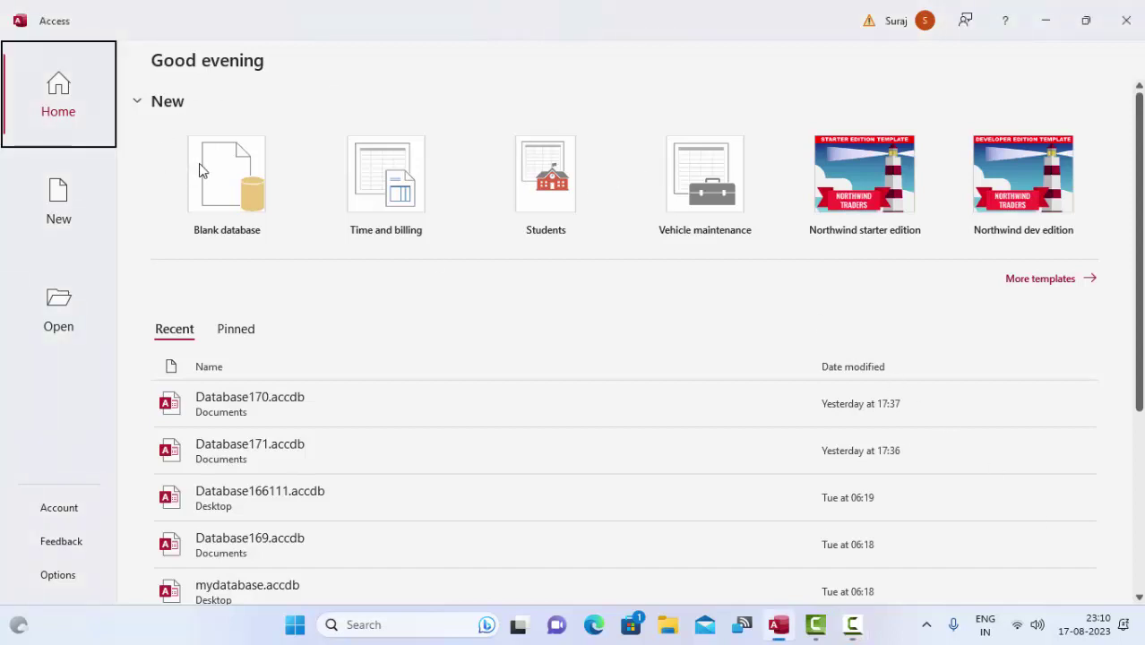
click(237, 185)
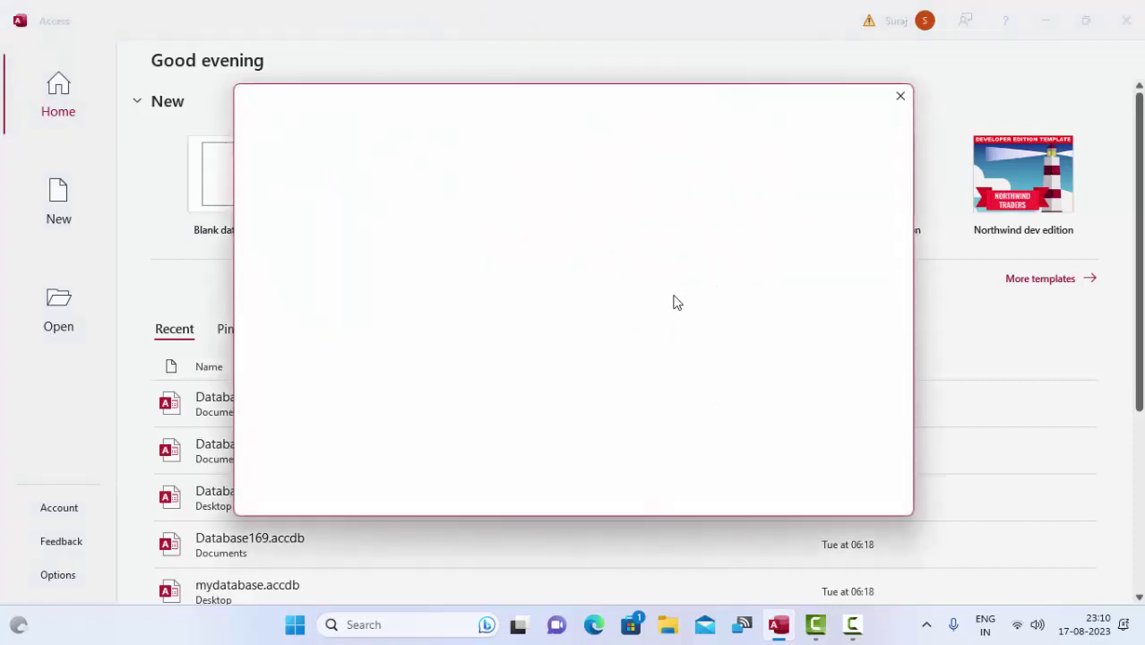
click(680, 301)
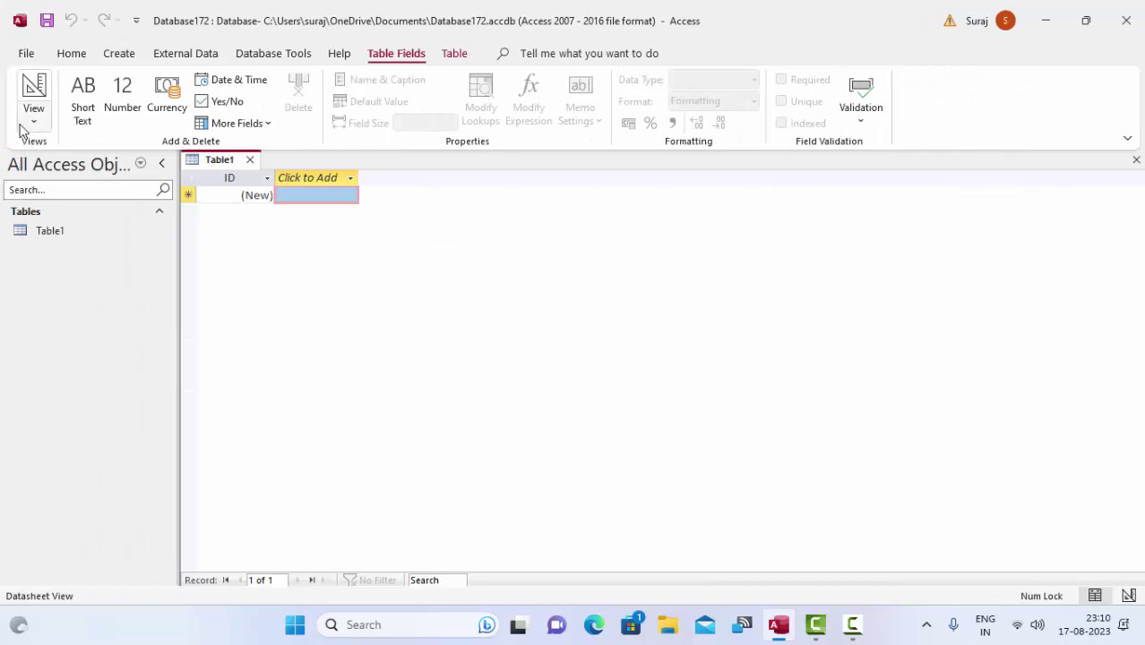
Switch Table1 to Design View, saving the table as 'Salary sheet'.
click(27, 114)
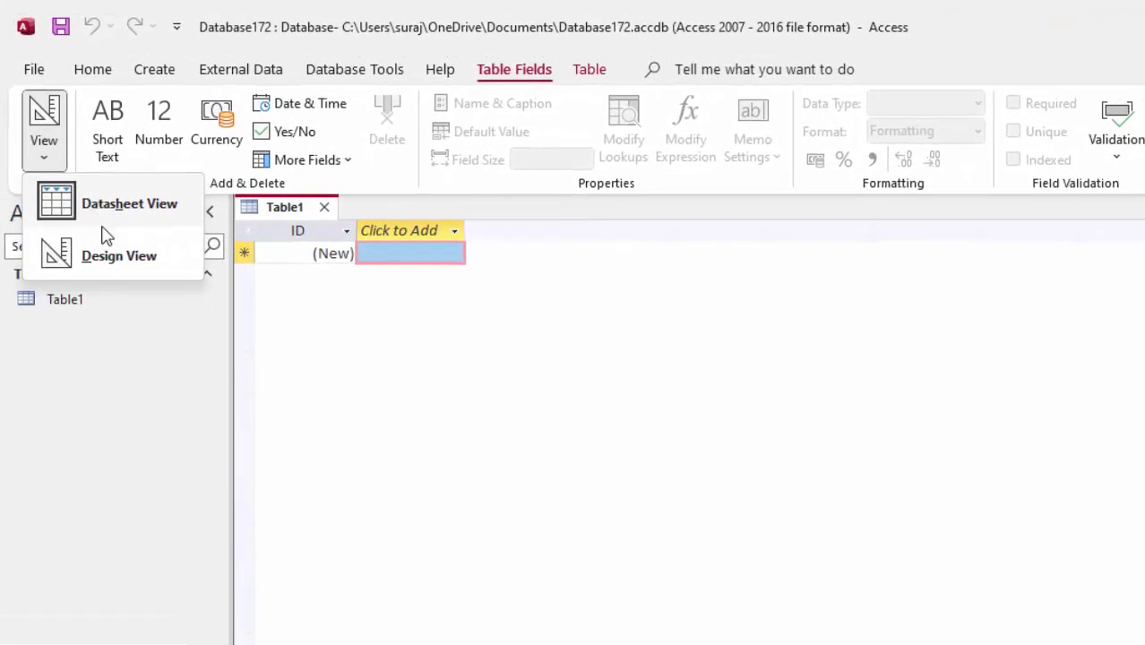
click(112, 256)
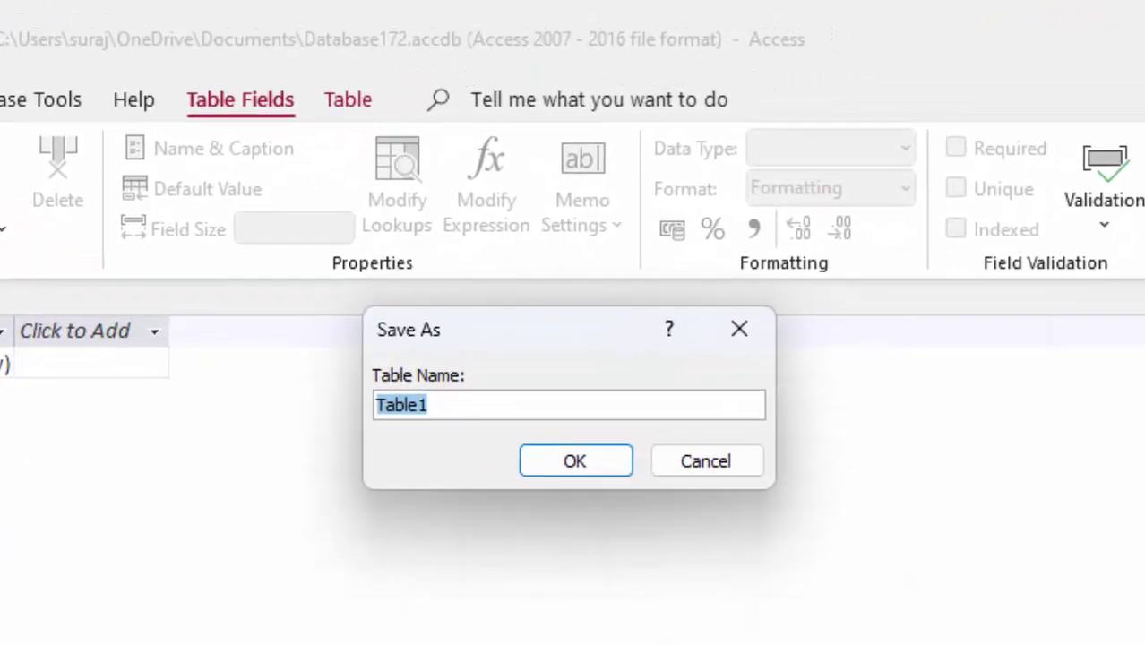
key(BackSpace)
text(Salr)
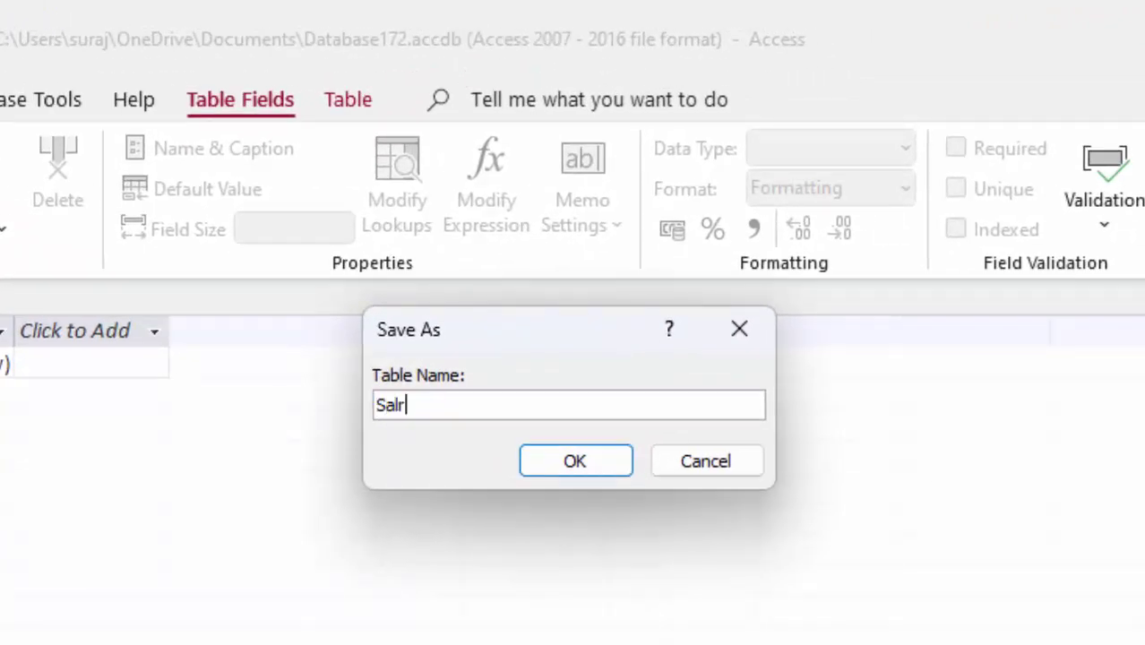
text(y)
key(BackSpace)
key(BackSpace)
text(ar)
text(y)
text( she)
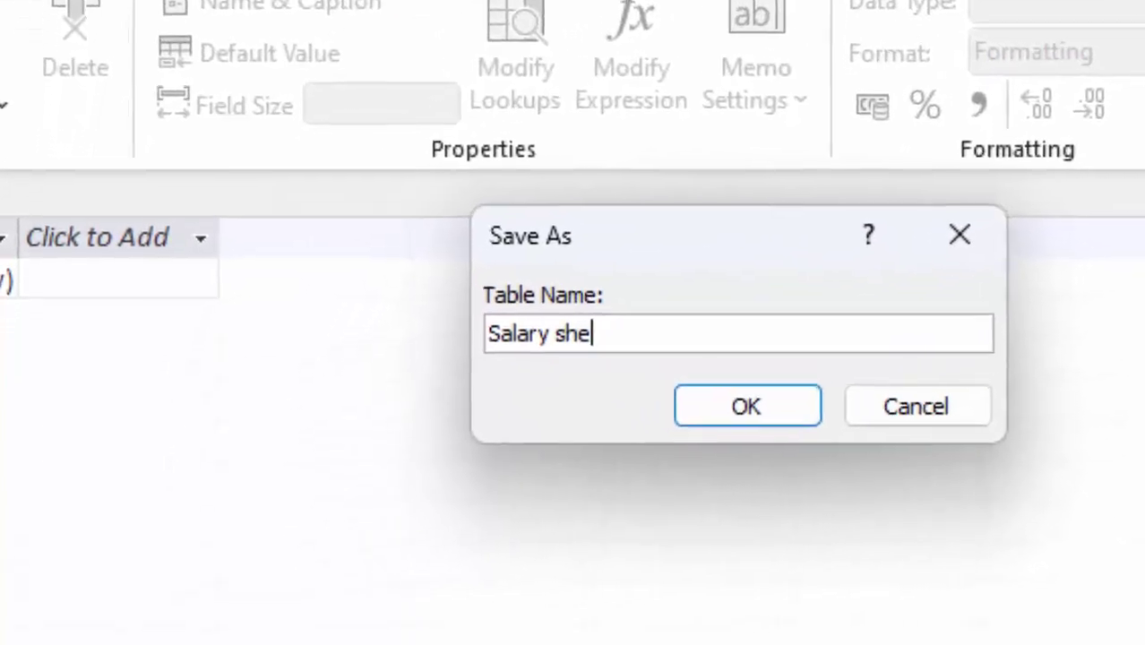
text(et)
key(Return)
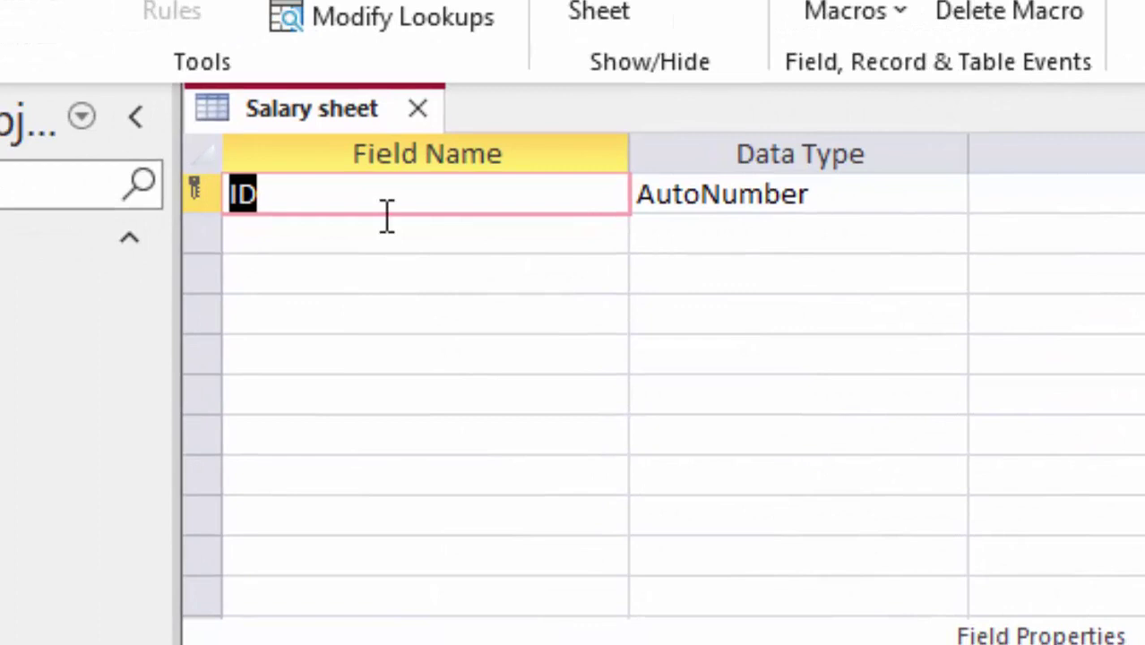
Rename the ID field to Employee_id and make it Short Text.
key(BackSpace)
text(Emp)
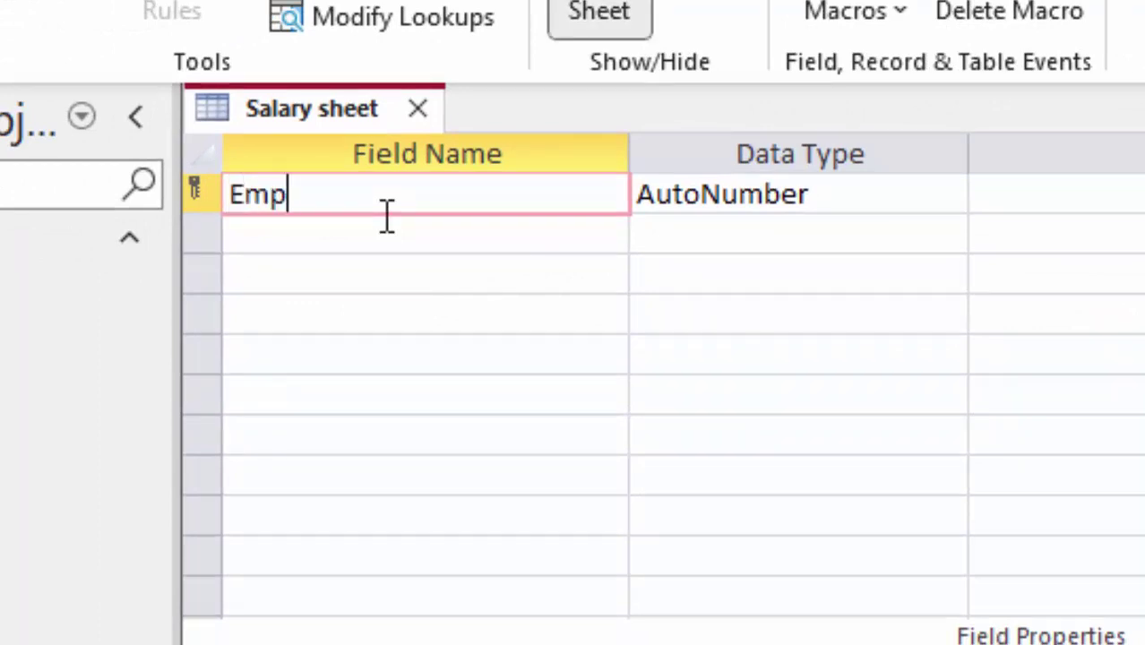
text(loyee_)
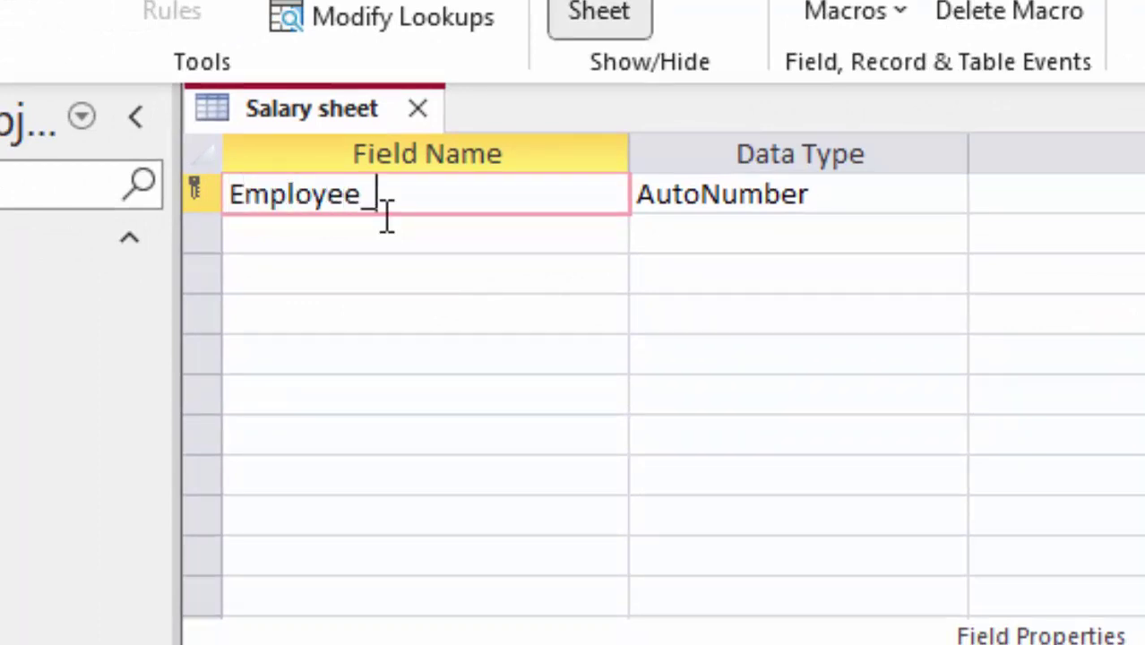
text(id)
key(Tab)
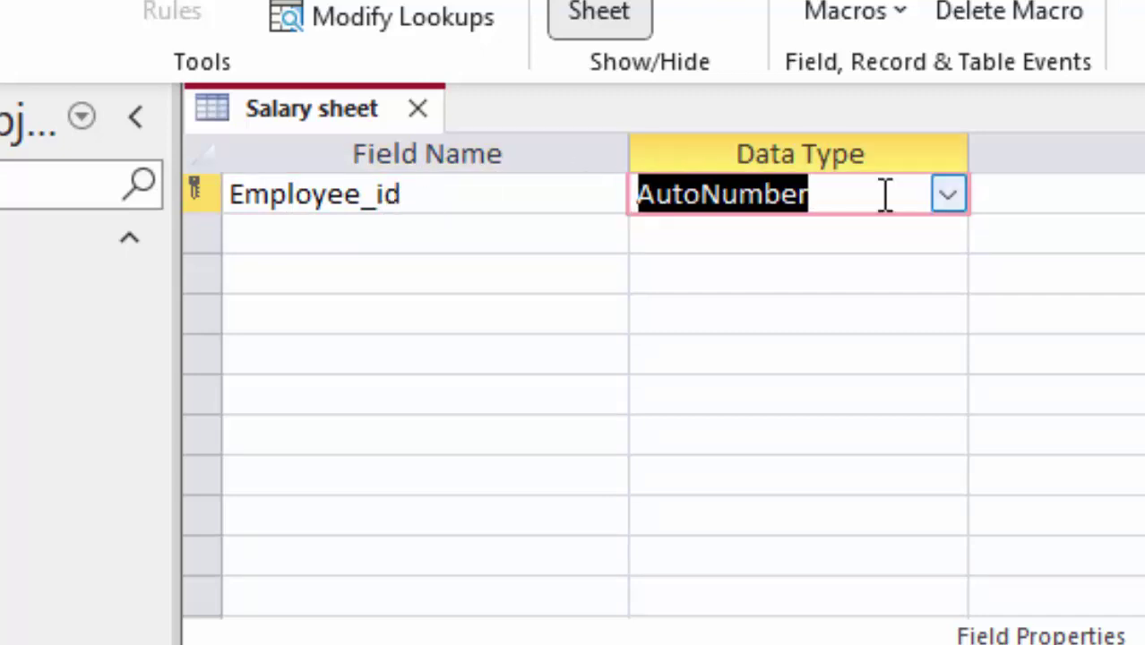
click(947, 197)
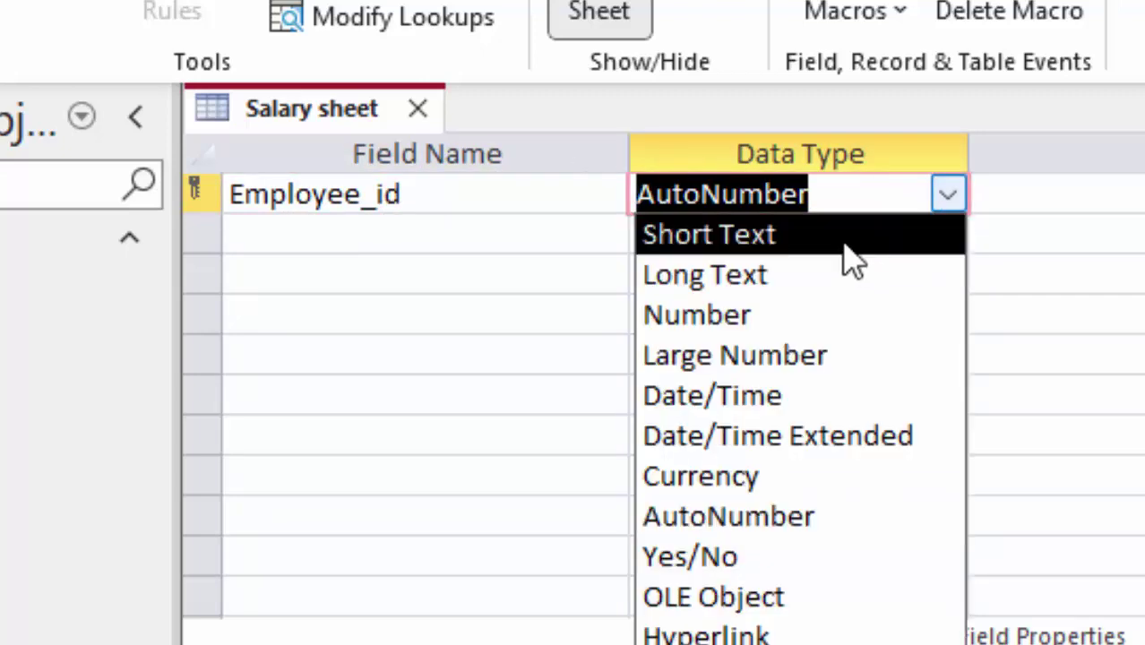
click(839, 234)
Add a Short Text 'Name of employee' field and a Currency 'Salary' field.
click(465, 236)
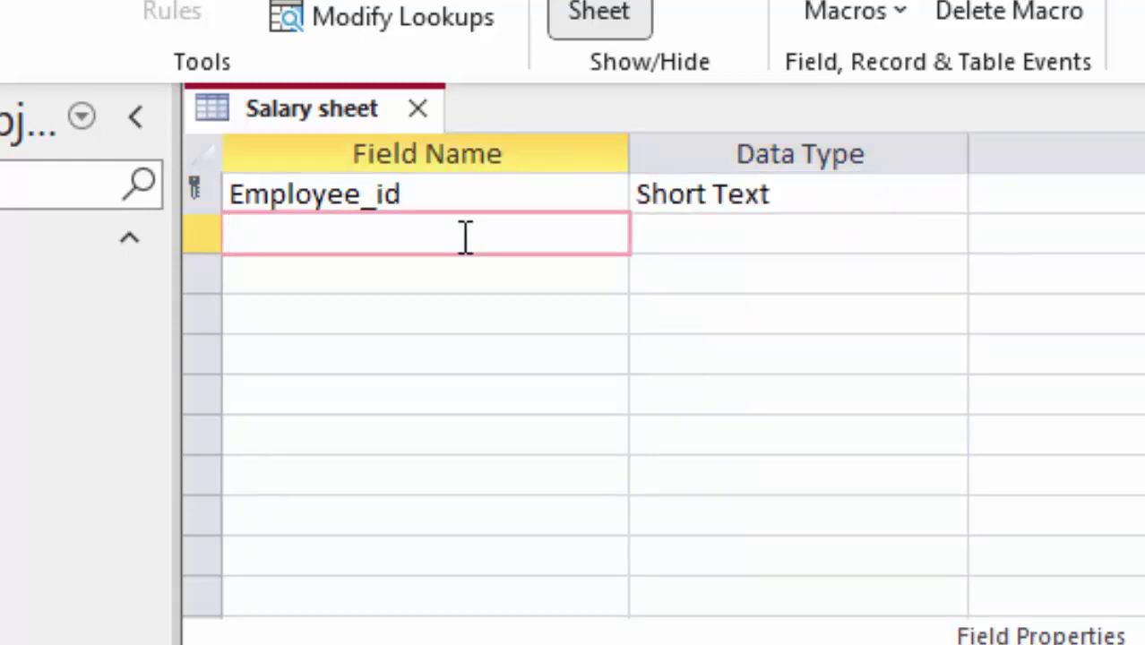
text(Name)
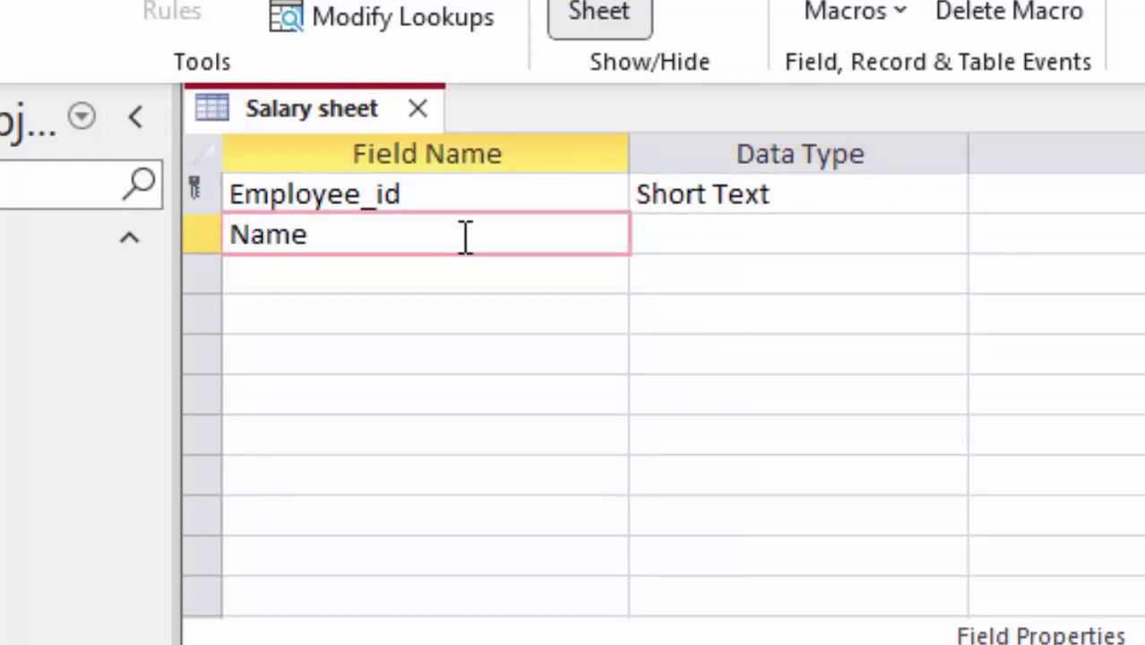
text( of)
text( employee)
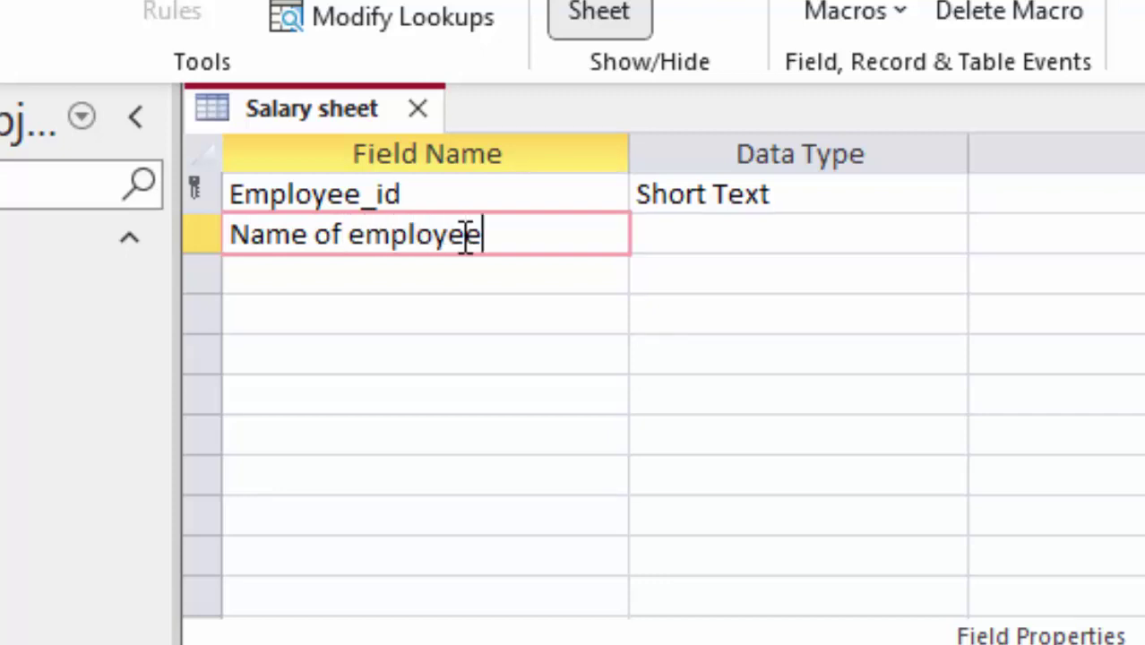
click(753, 247)
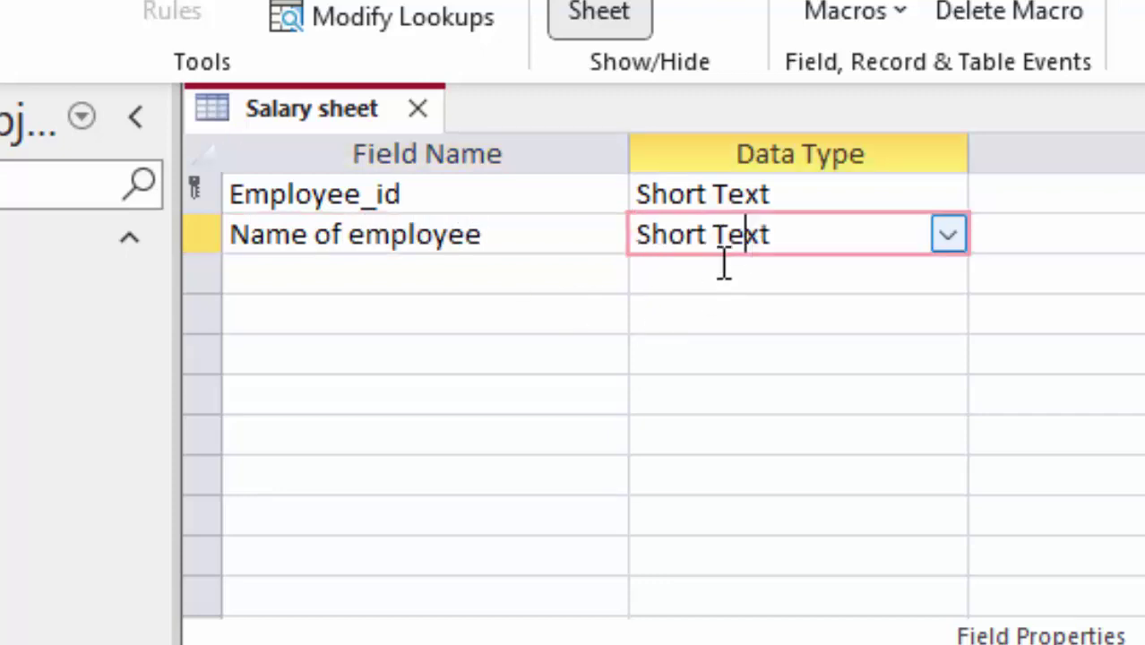
click(491, 296)
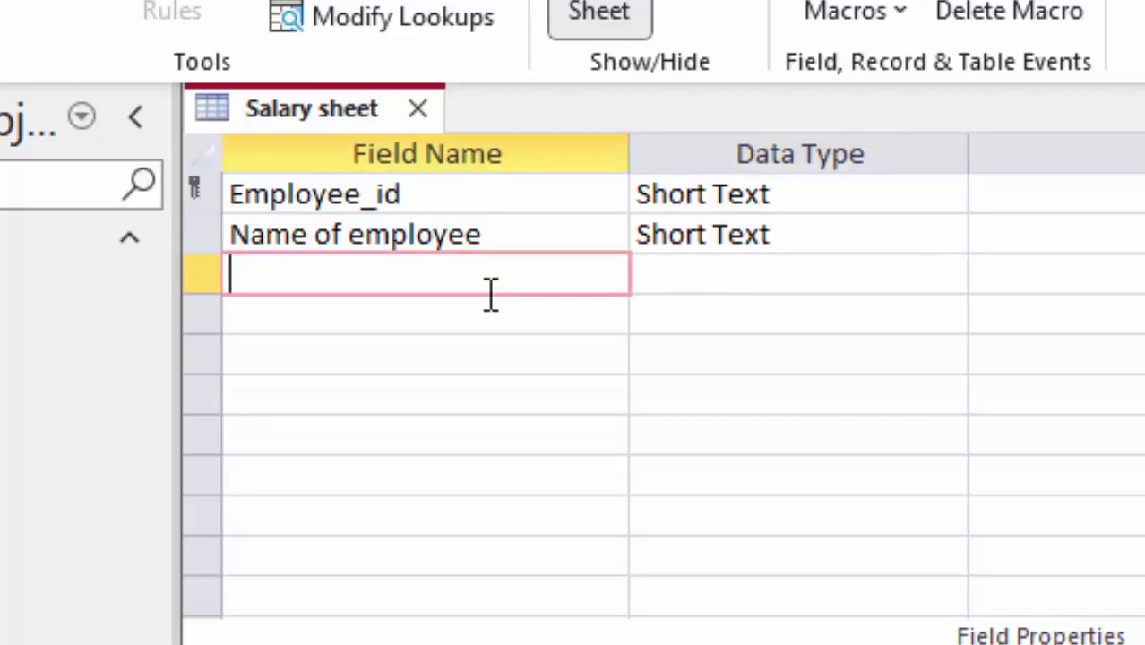
text(S)
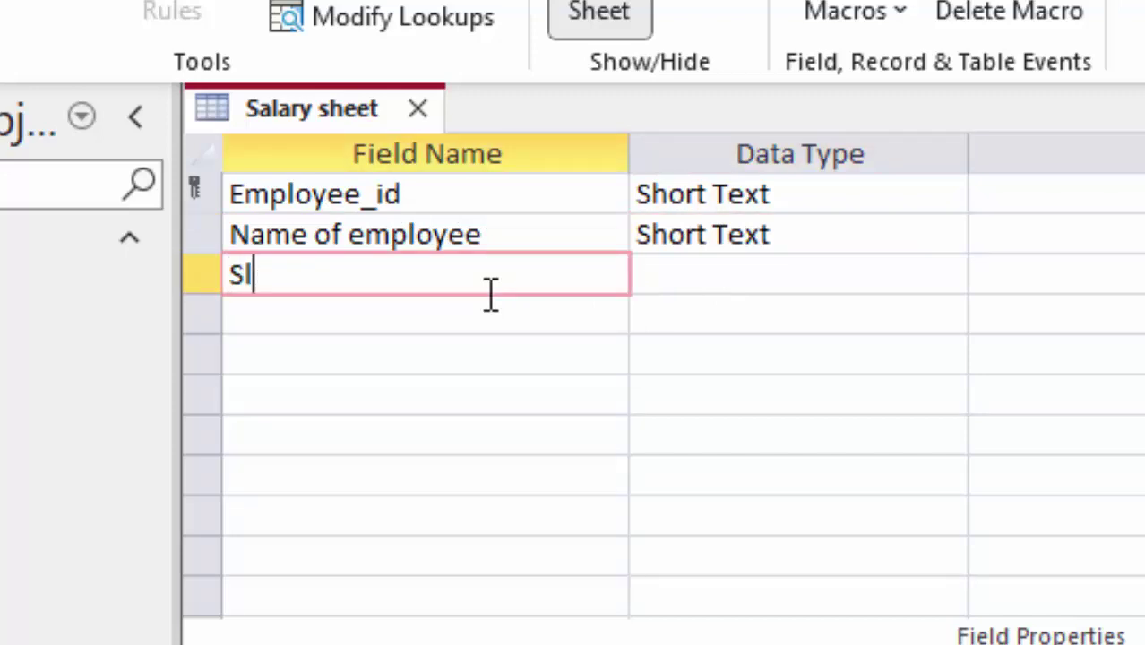
text(ala)
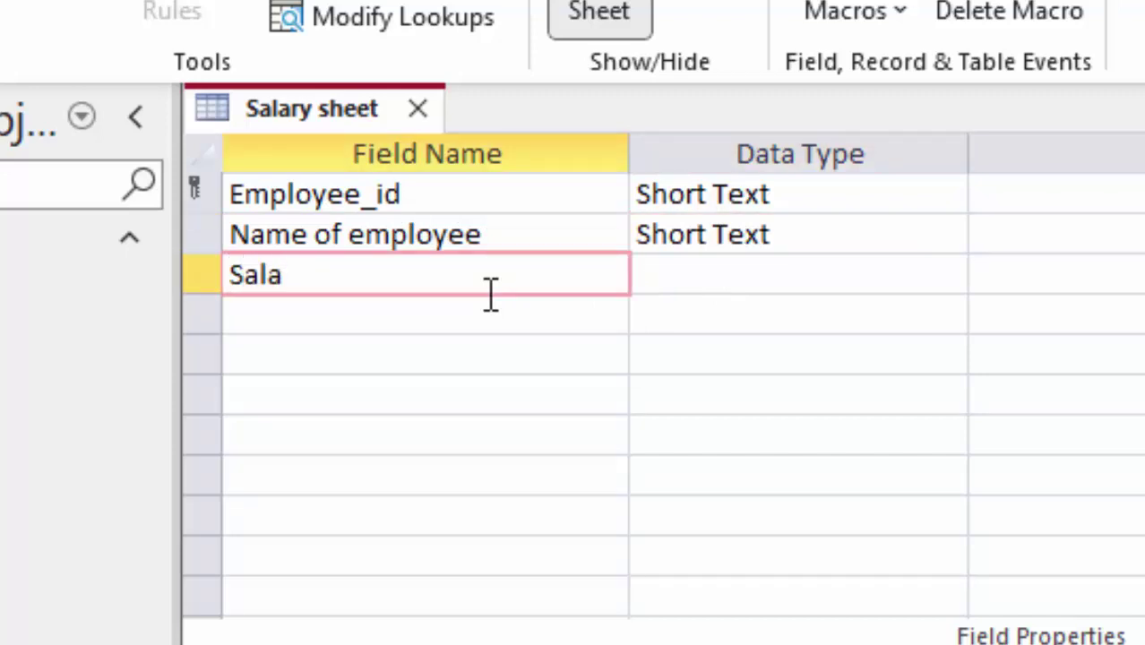
text(ry)
click(880, 272)
click(947, 275)
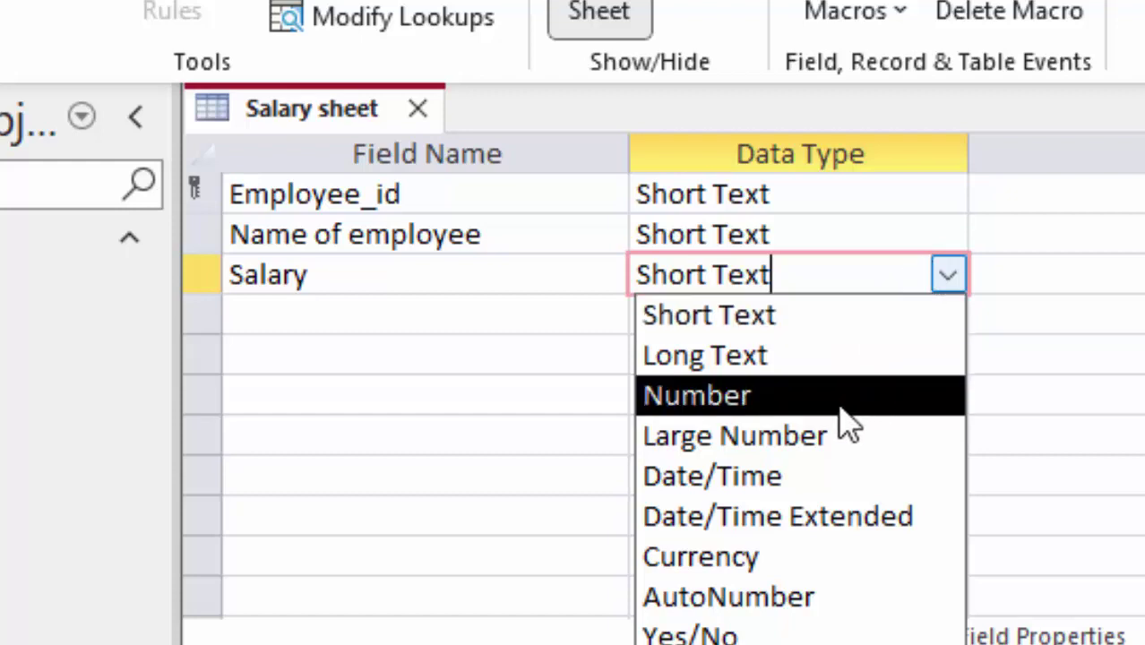
click(815, 556)
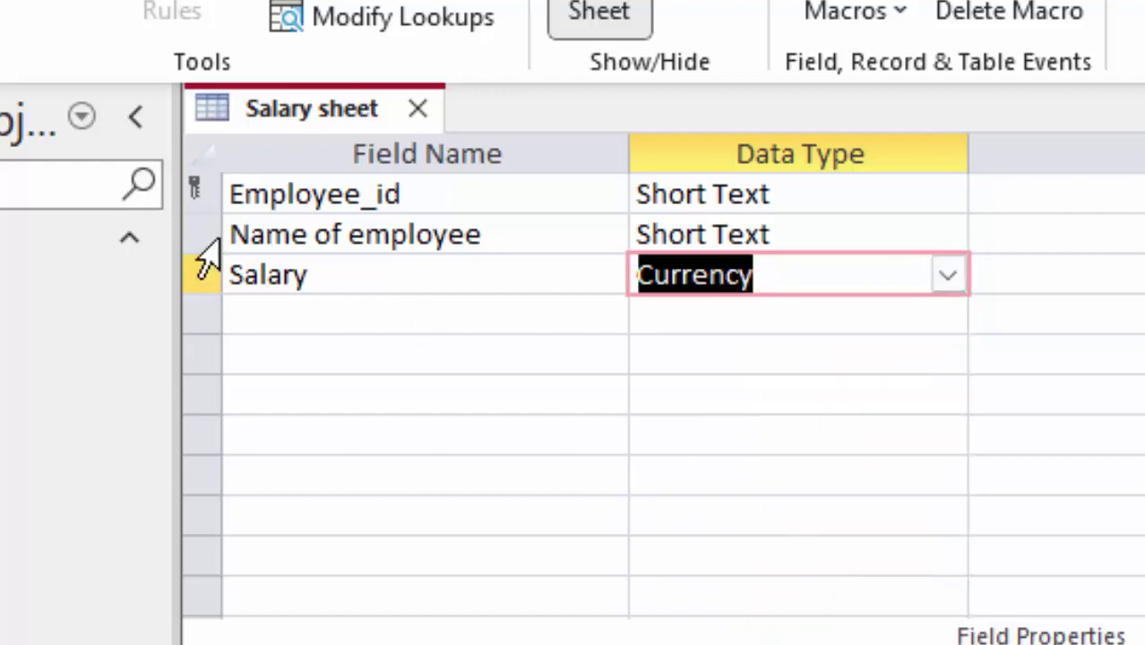
click(287, 325)
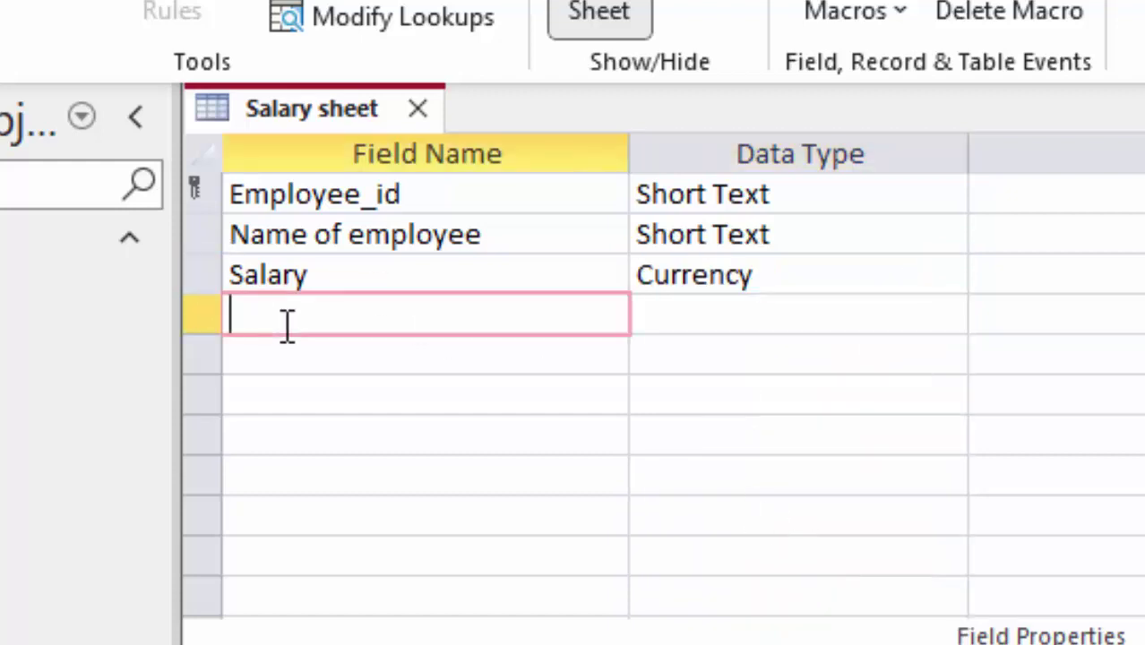
Add a fourth field named 'PF deducted in percentage' with the Number data type.
text(P)
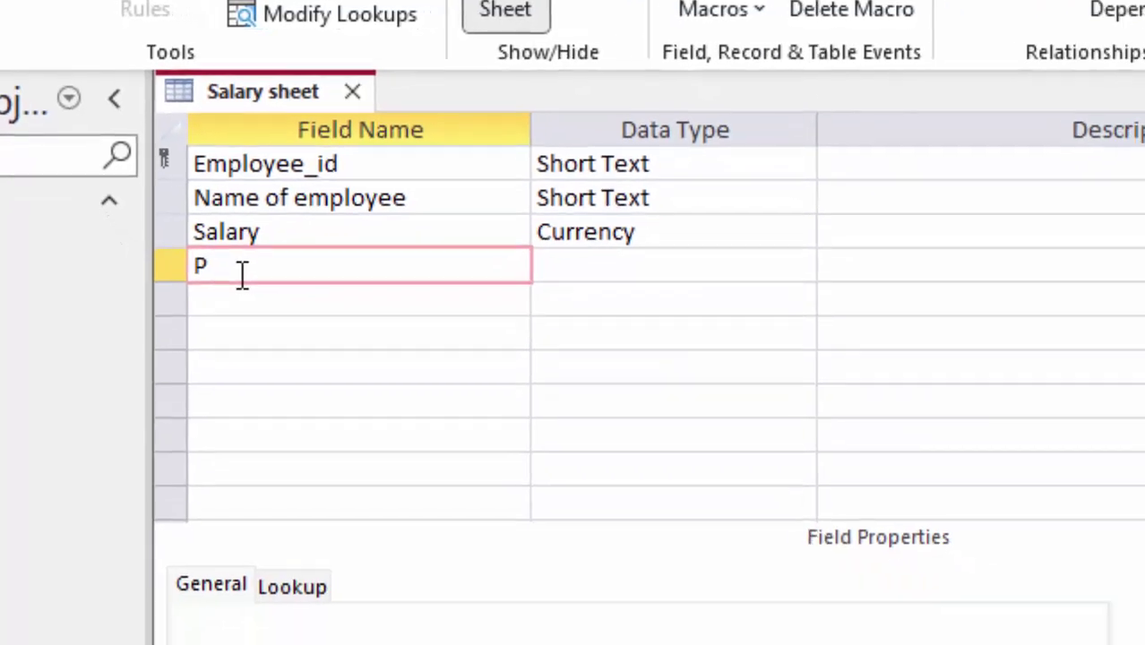
text(F)
key(Tab)
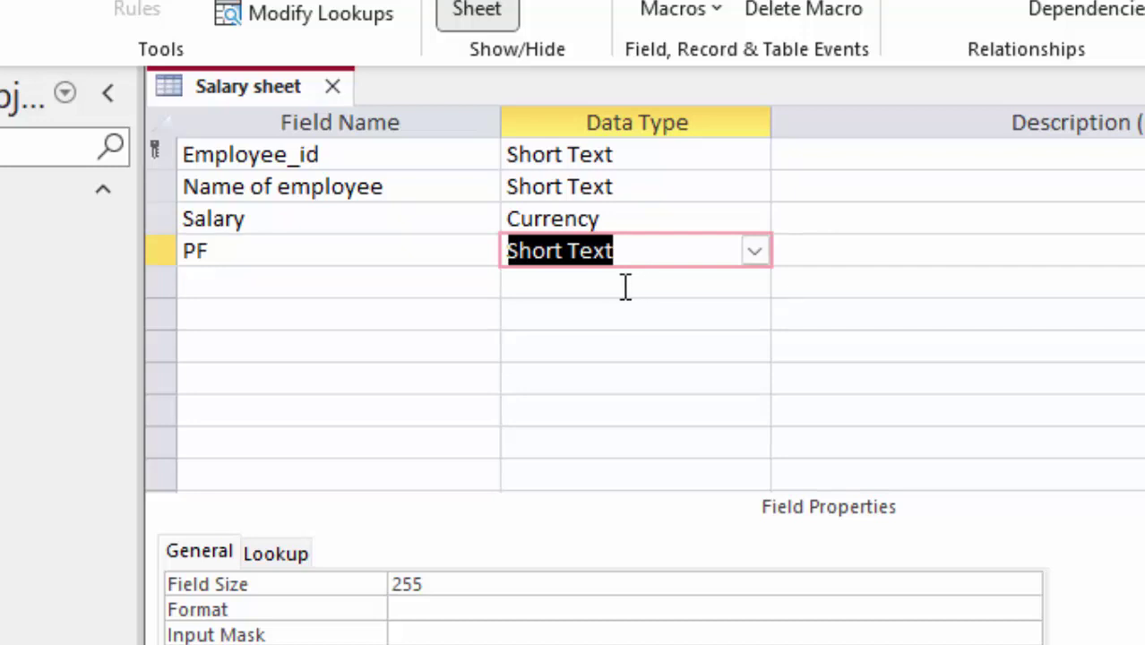
click(355, 254)
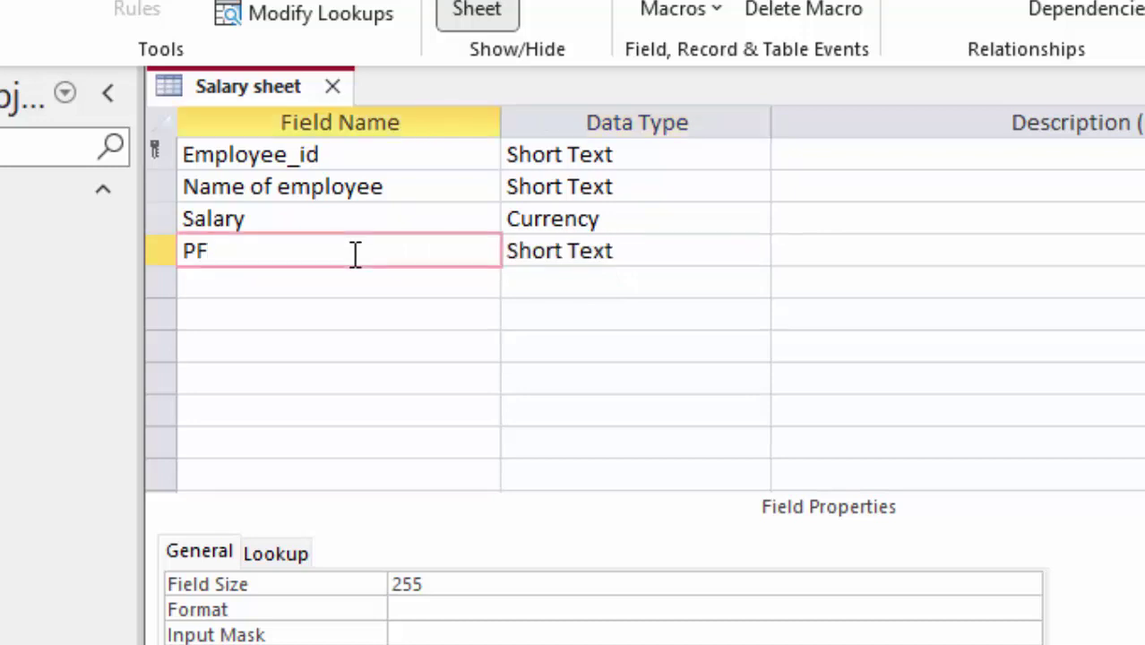
text( de)
text(ducte)
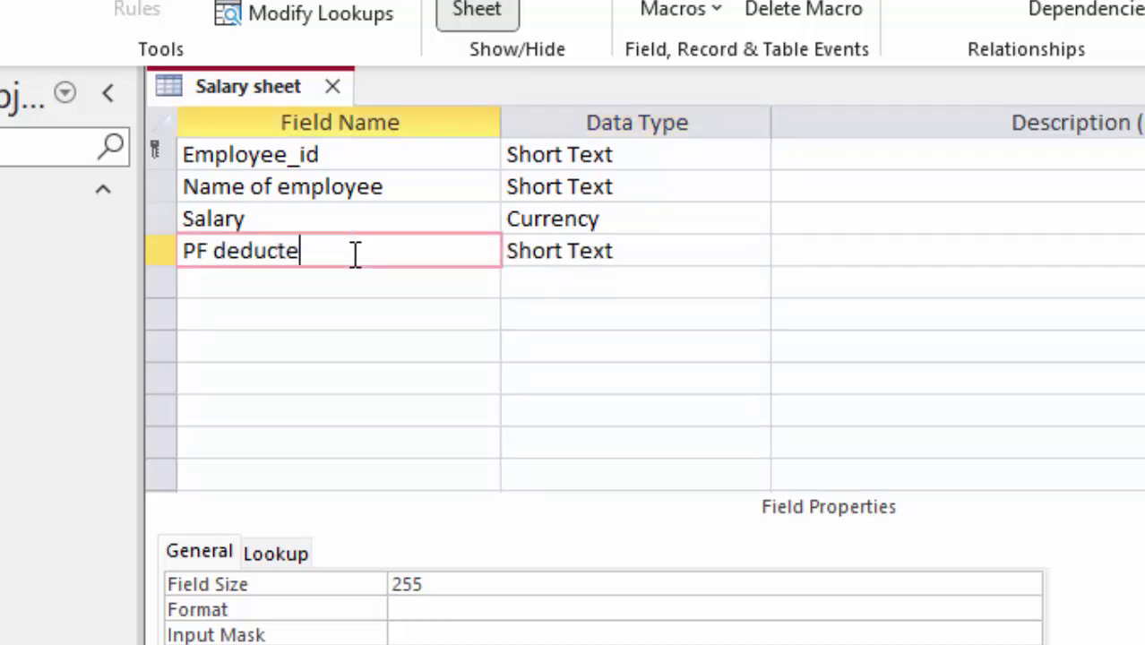
text(d in )
text(percen)
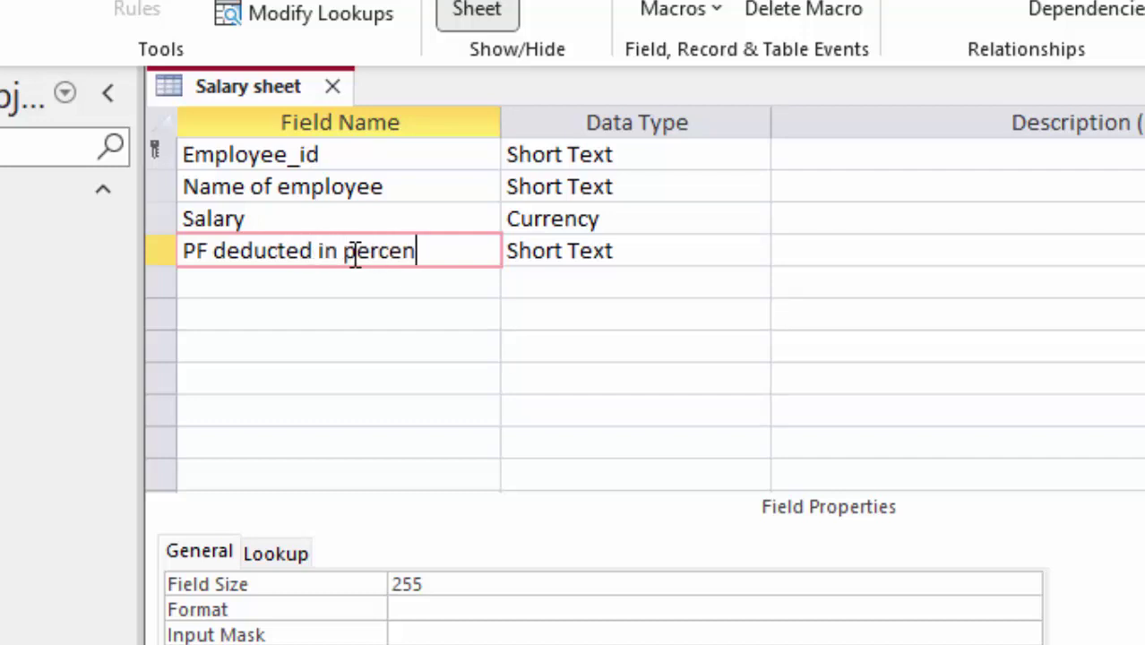
text(tage)
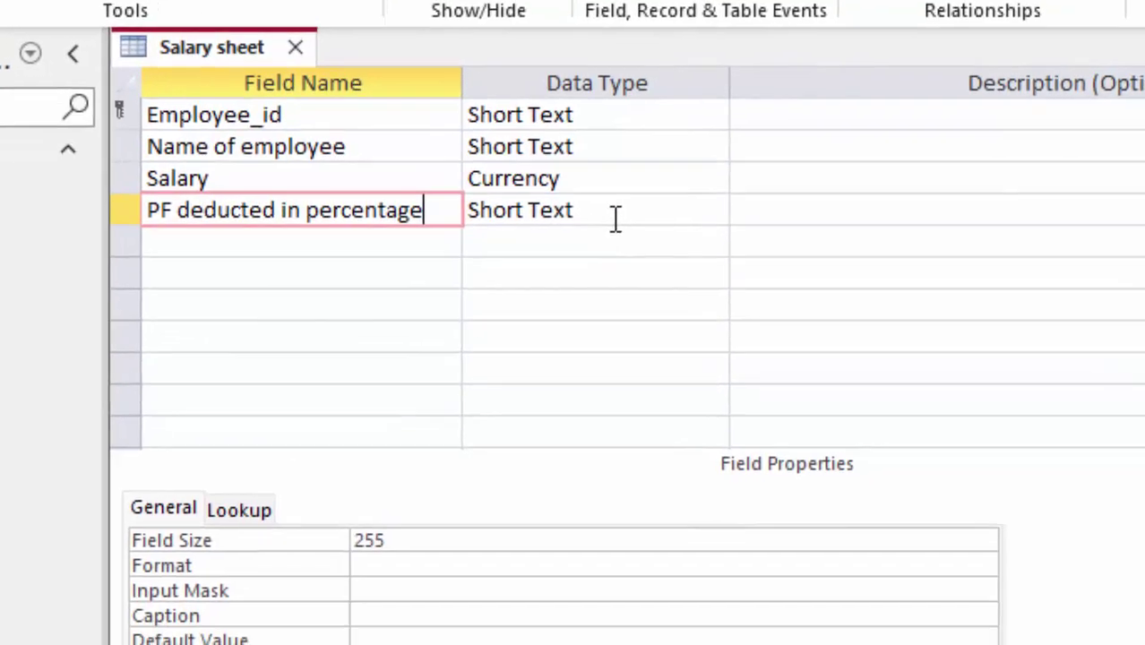
click(666, 257)
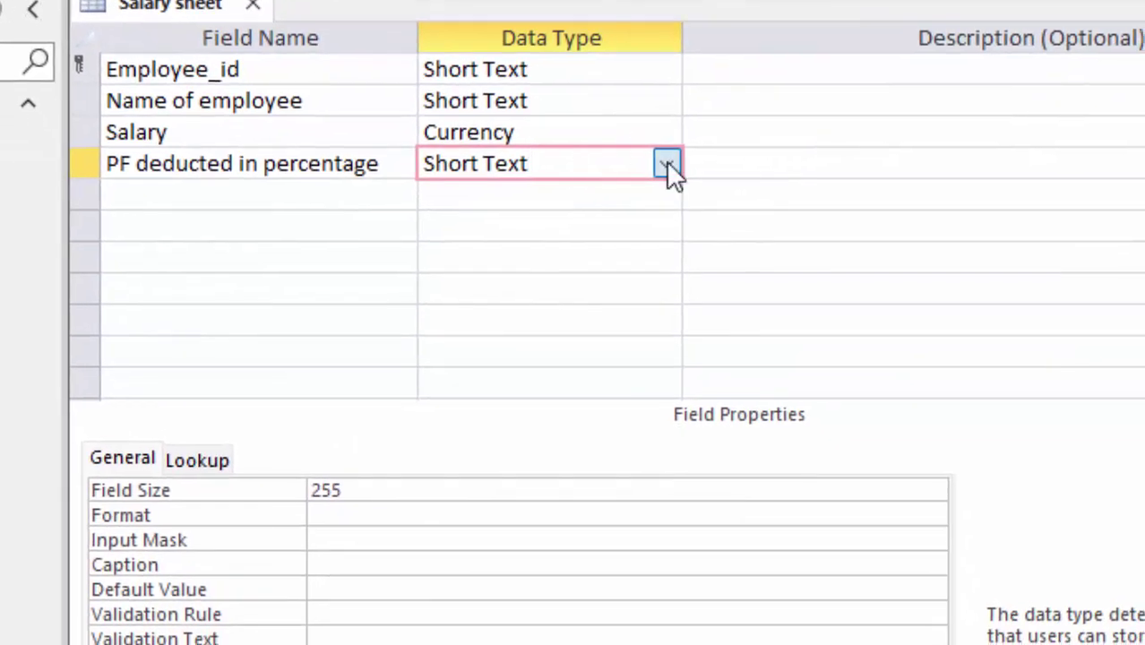
click(667, 167)
click(557, 258)
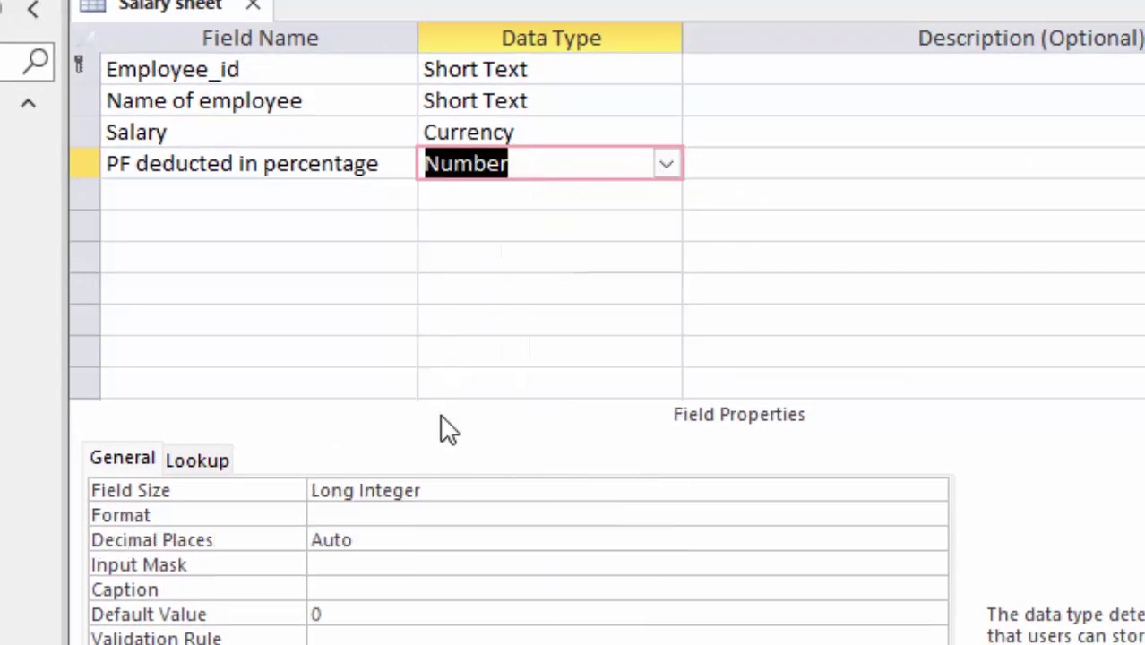
Set the PF deducted in percentage field size to Double and its format to Percent.
click(530, 487)
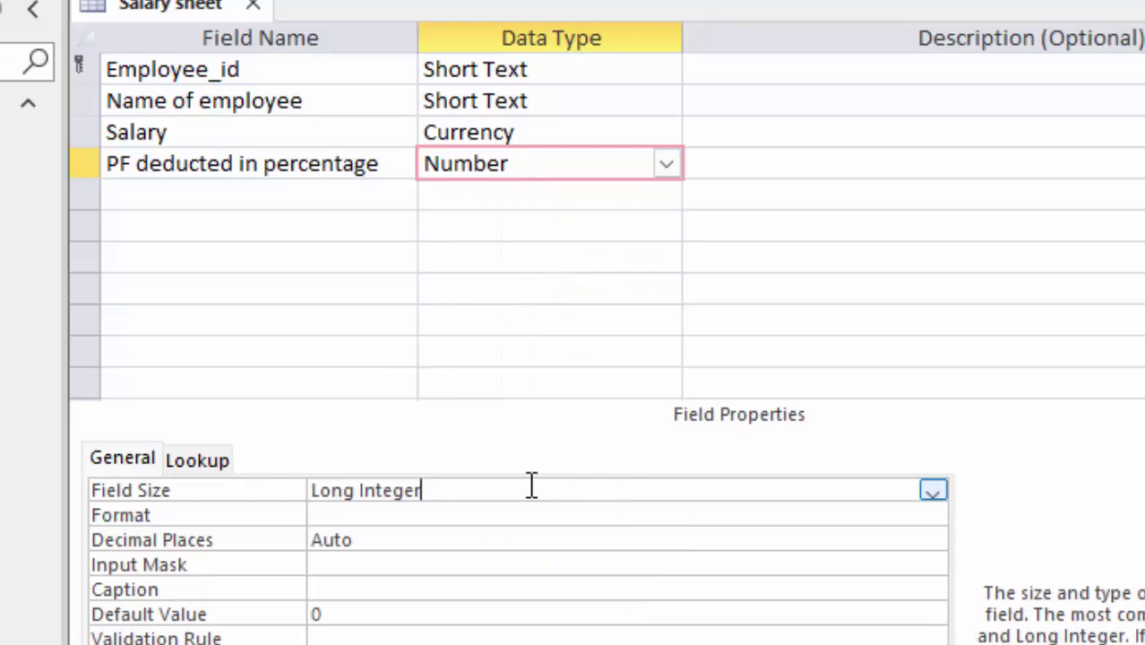
click(927, 491)
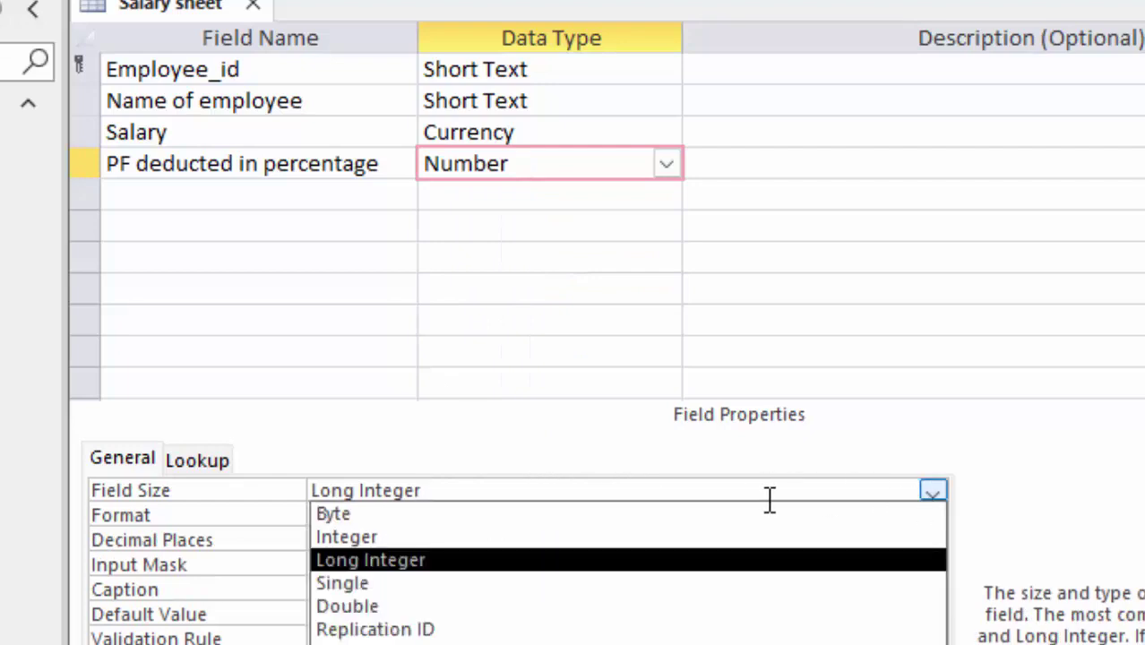
click(623, 611)
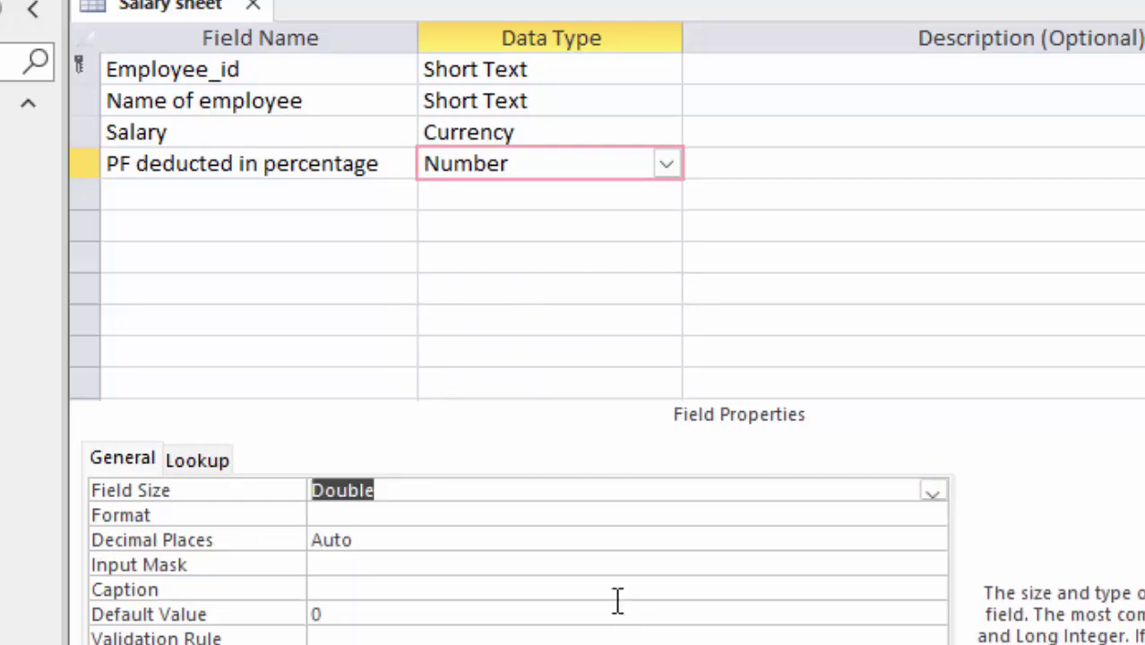
click(360, 516)
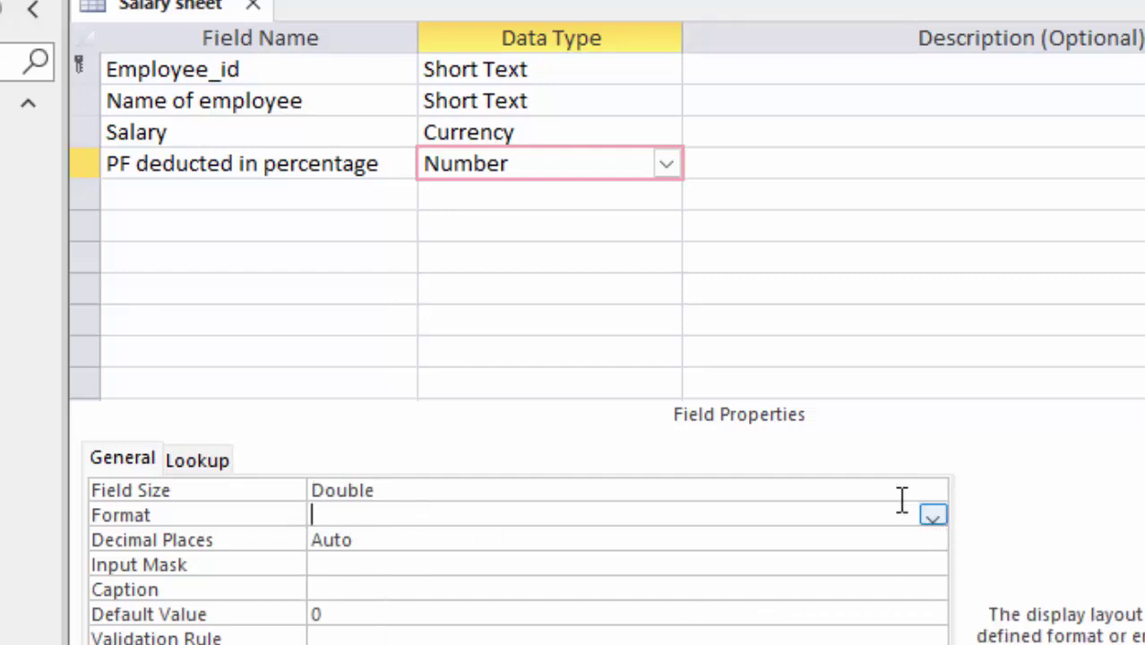
click(932, 517)
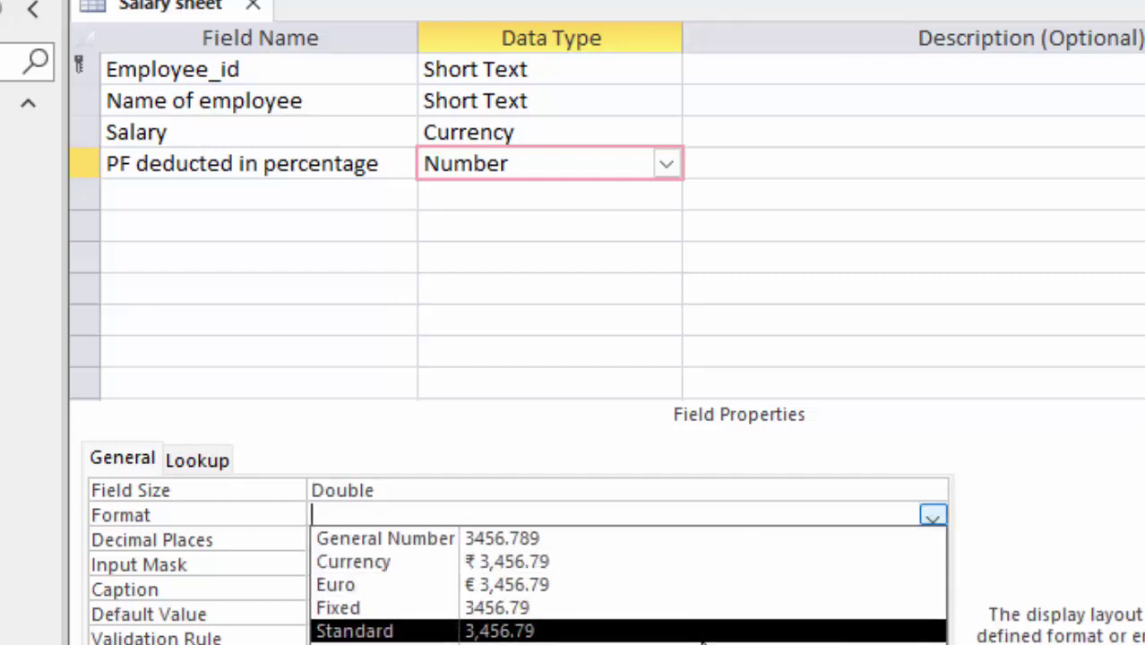
click(717, 642)
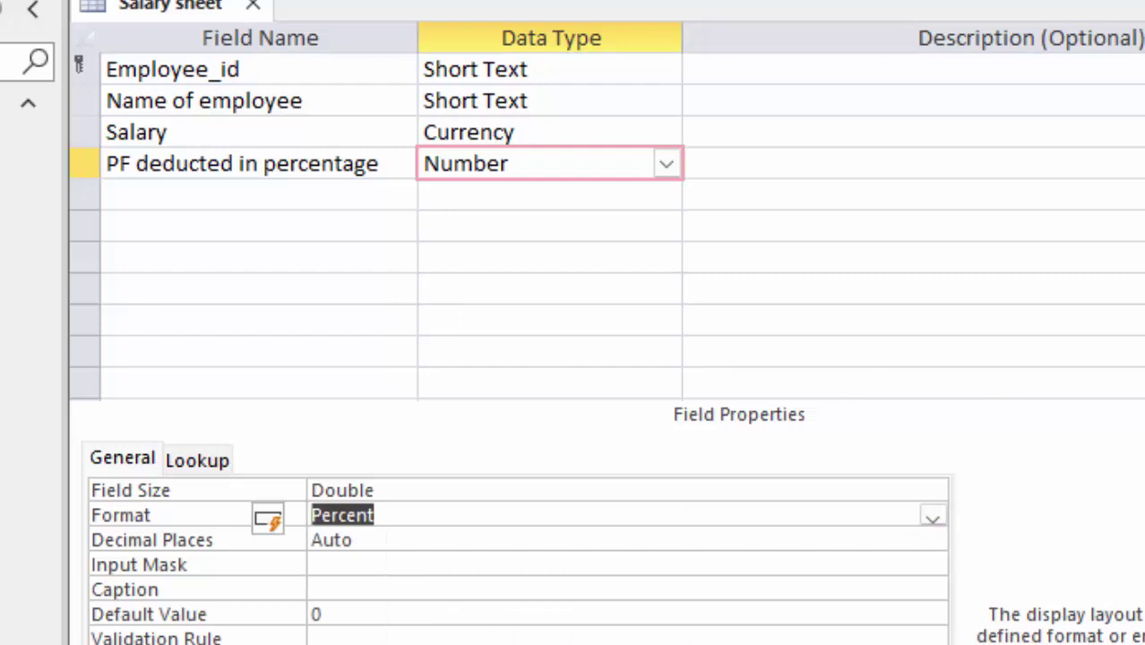
click(312, 515)
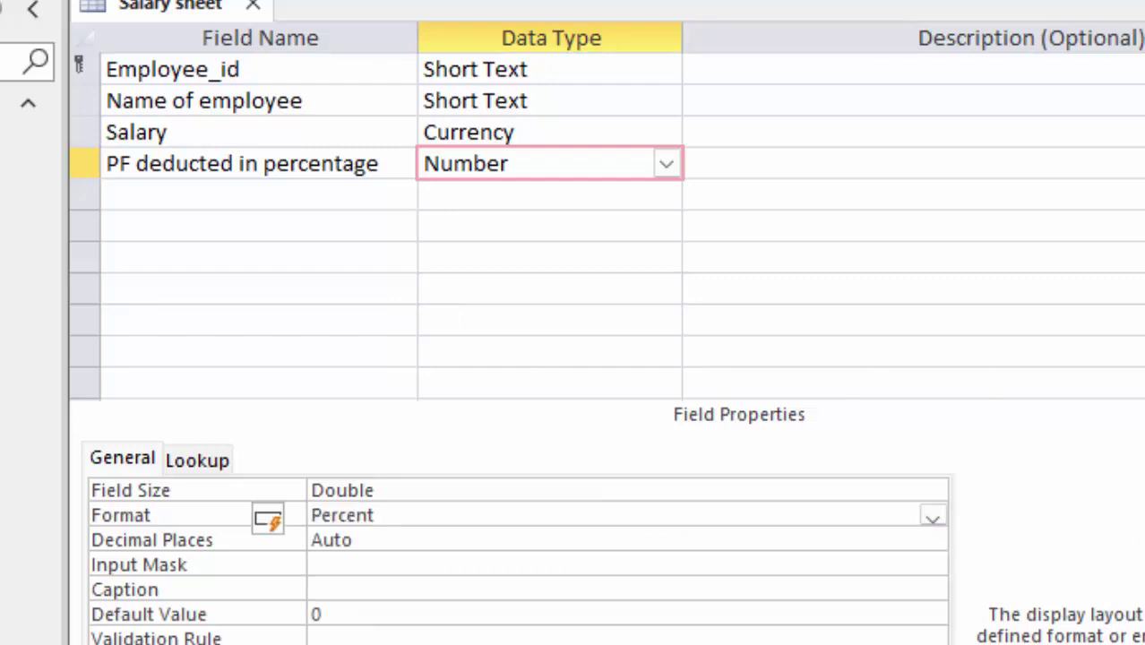
key(shift+End)
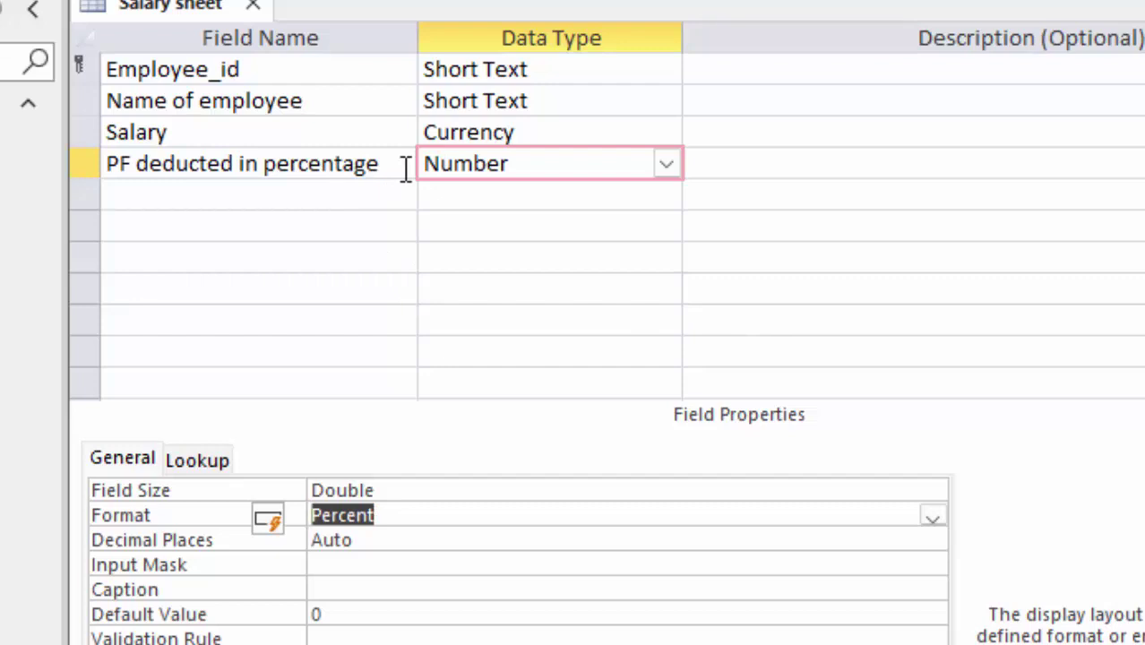
click(332, 191)
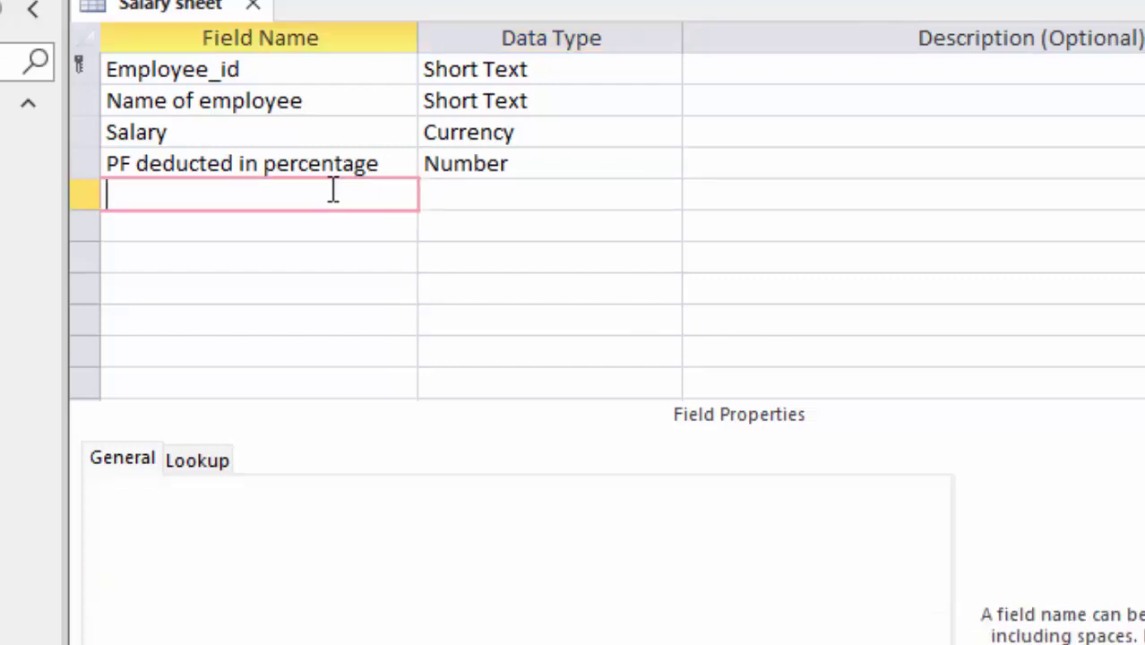
Name the fifth field 'PF amount' and bring up its data type choices.
text(PF)
text( amoun)
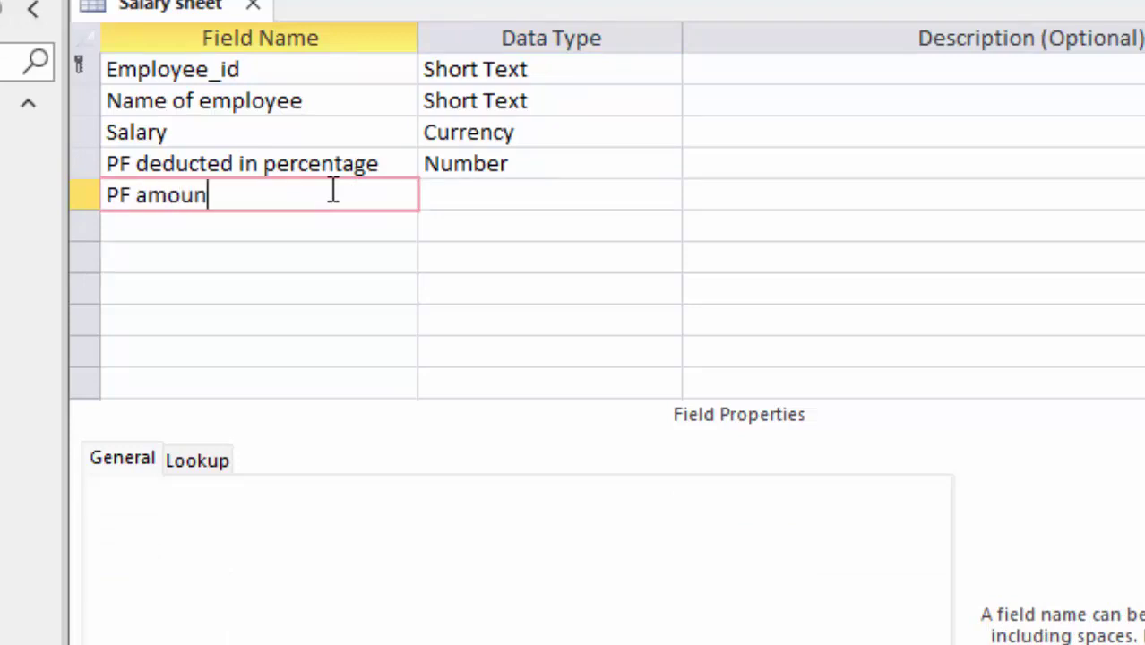
text(t)
key(Tab)
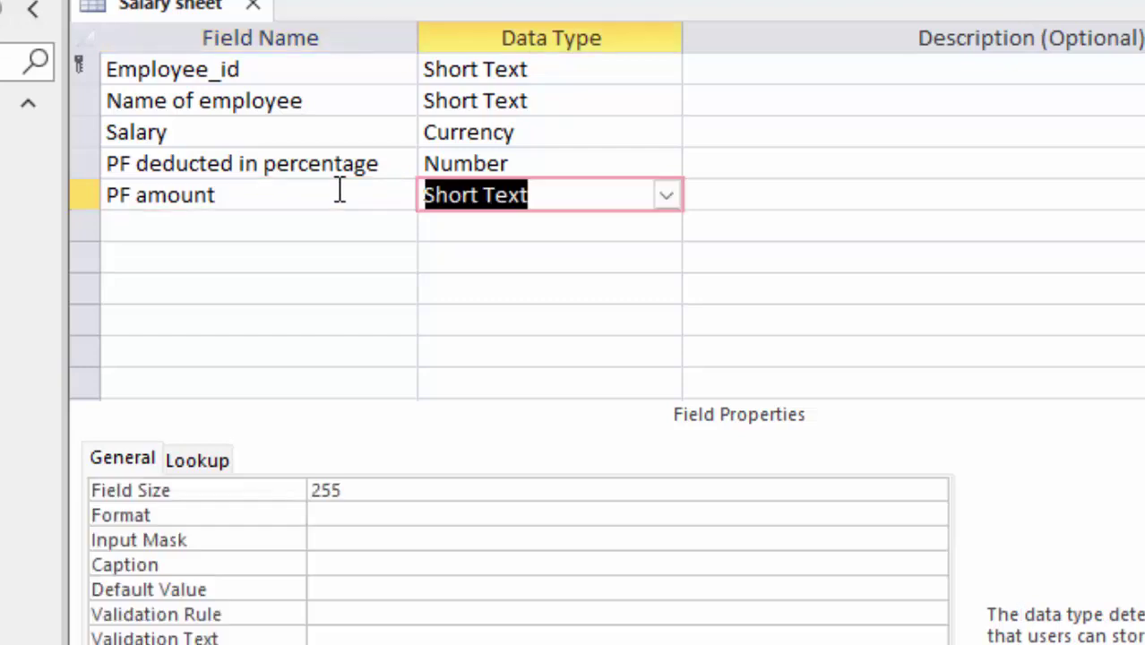
click(663, 197)
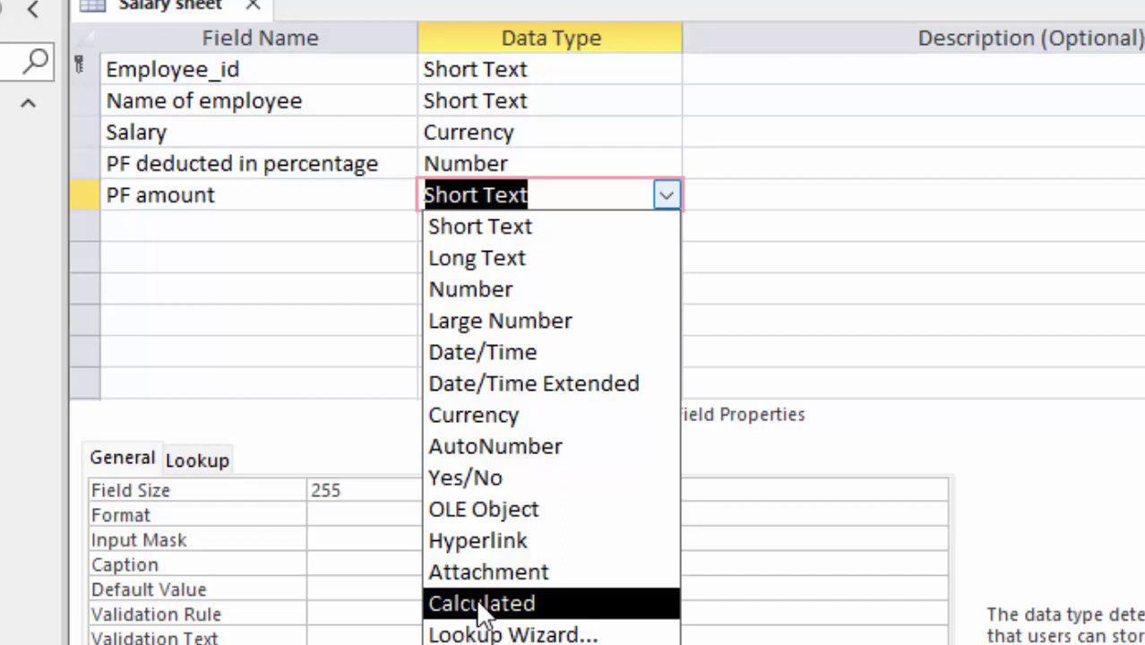
Make PF amount Calculated with the expression [Salary]*[PF deducted in percentage].
click(475, 597)
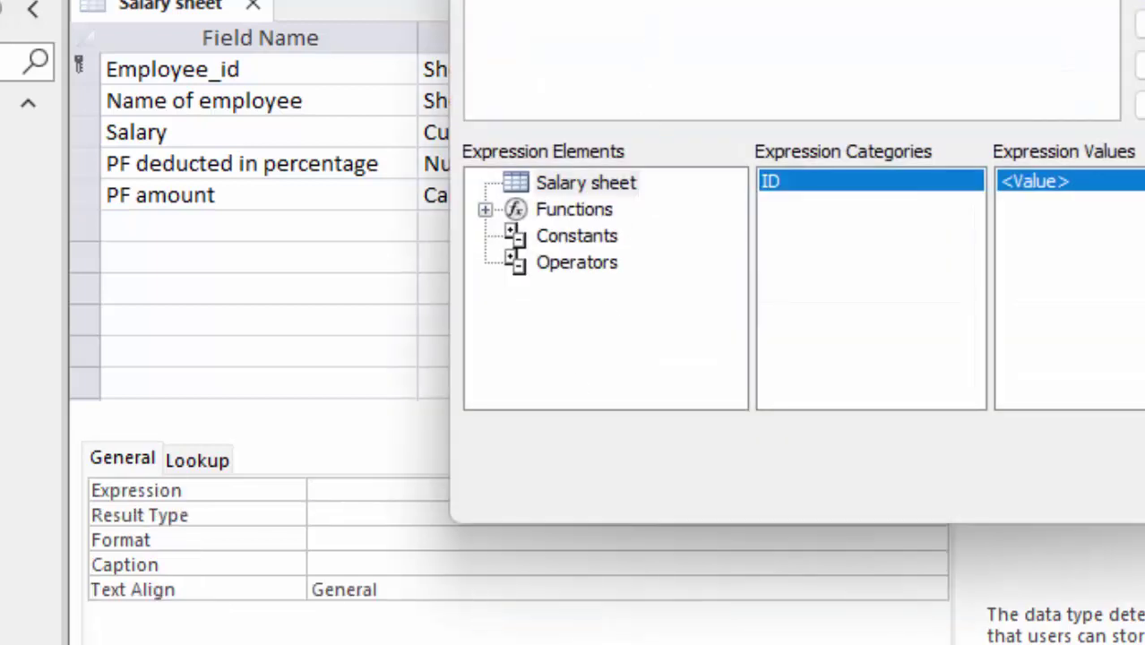
drag(588, 0, 1098, 0)
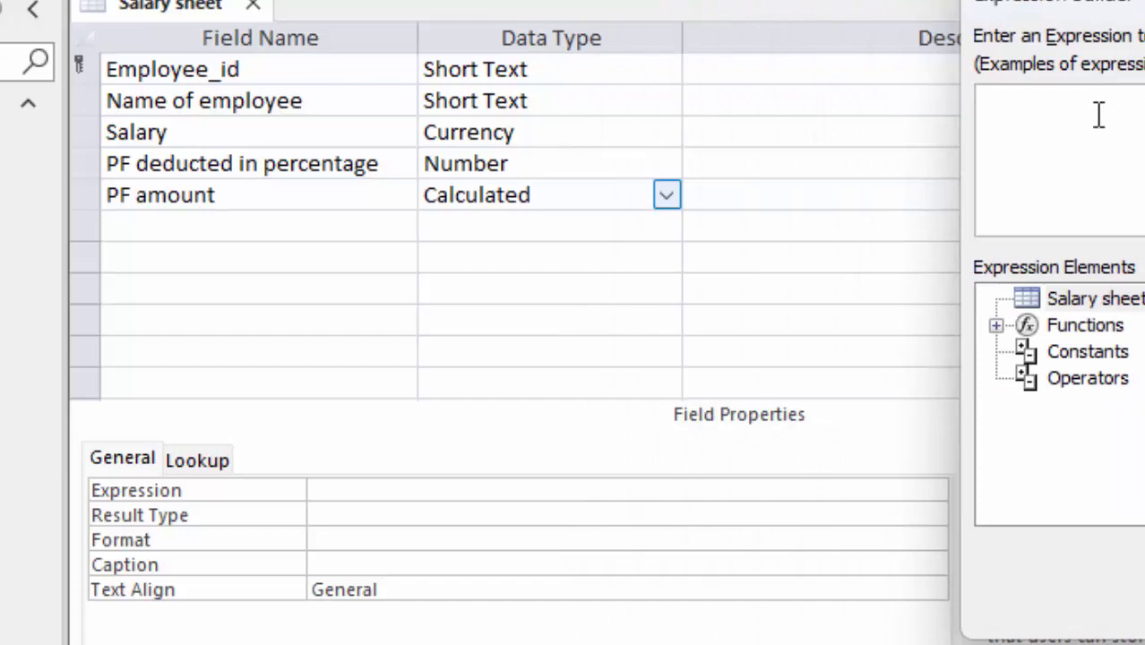
text([)
text(Sa)
text(l)
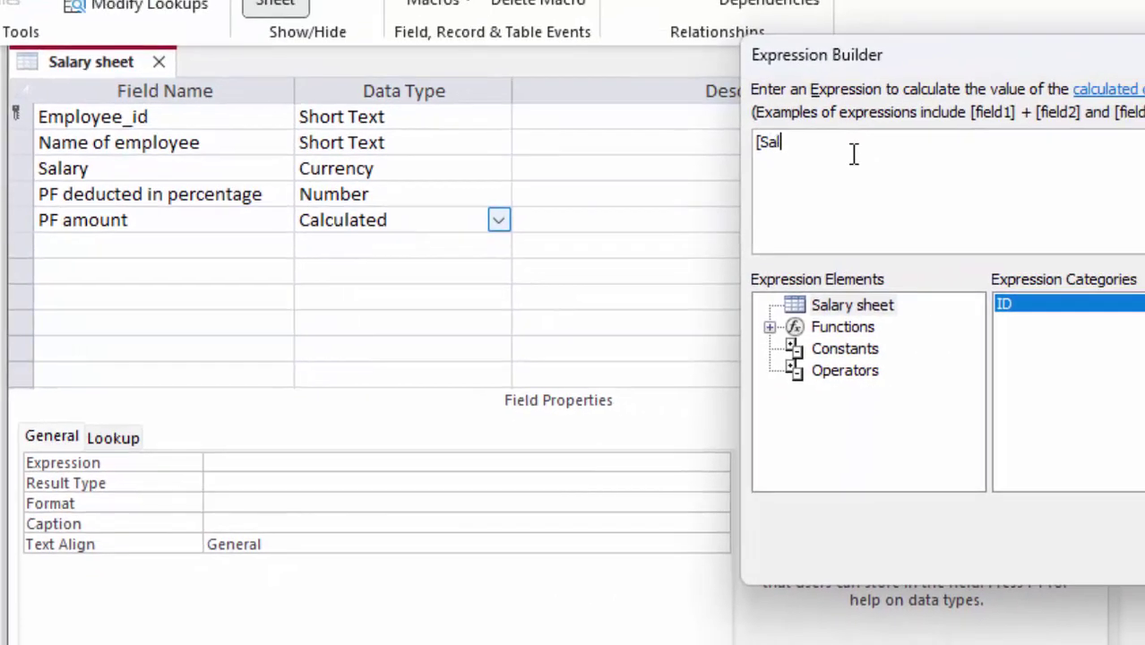
text(ary)
text(])
text(*)
text( F)
text(de)
text(ducted)
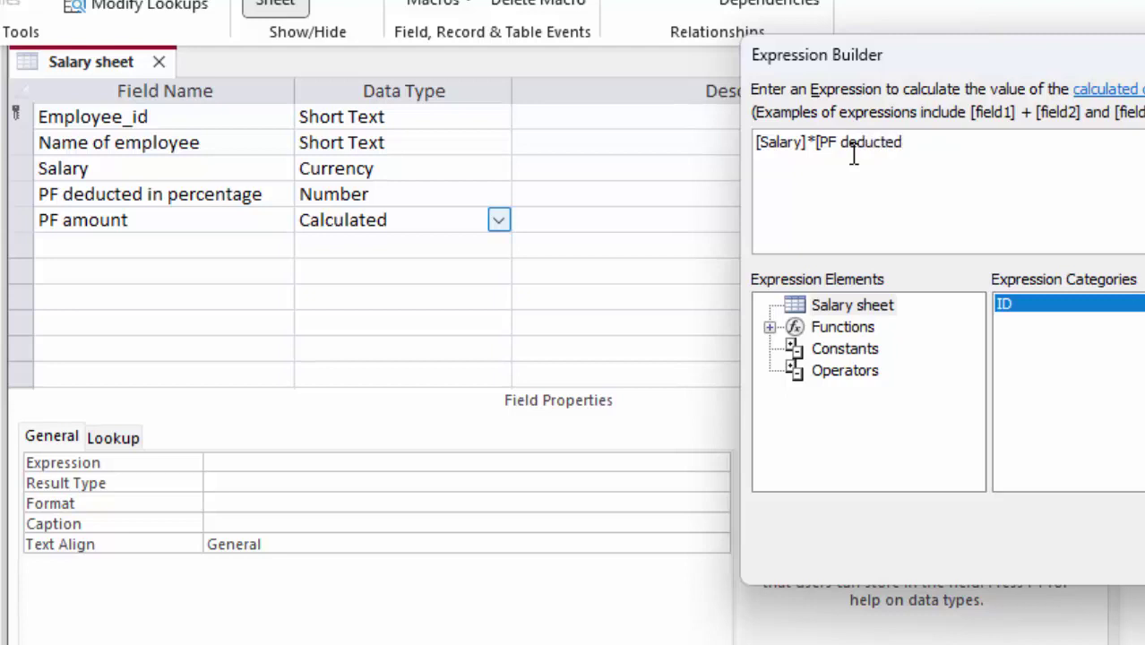
text( in)
text( per)
text(centage)
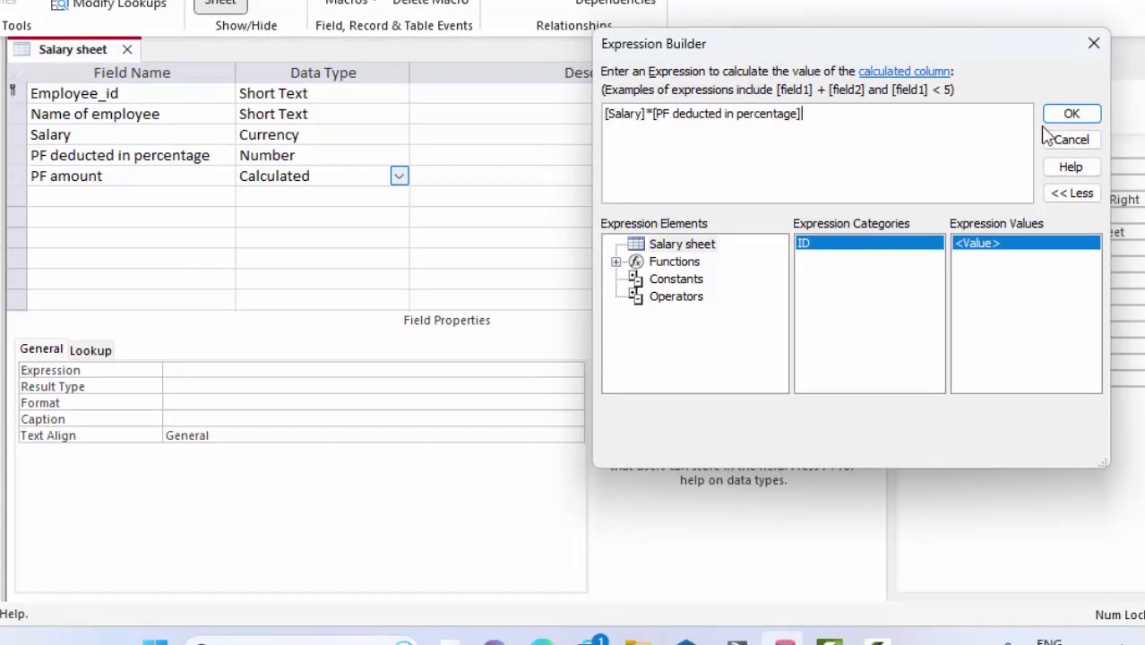
click(1071, 115)
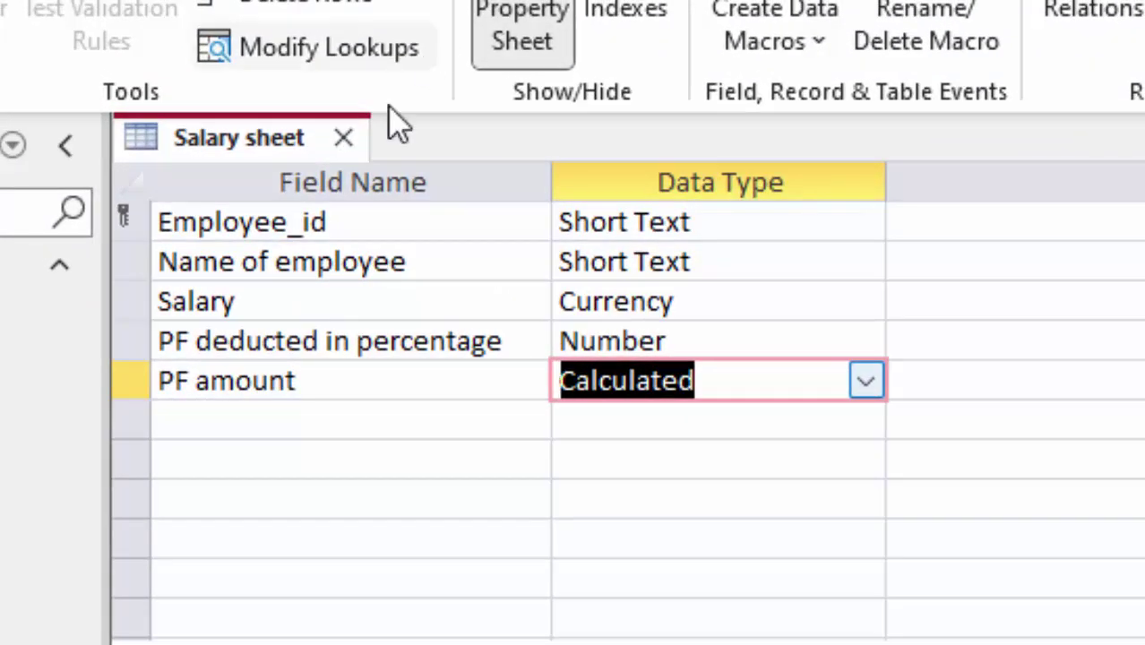
click(276, 430)
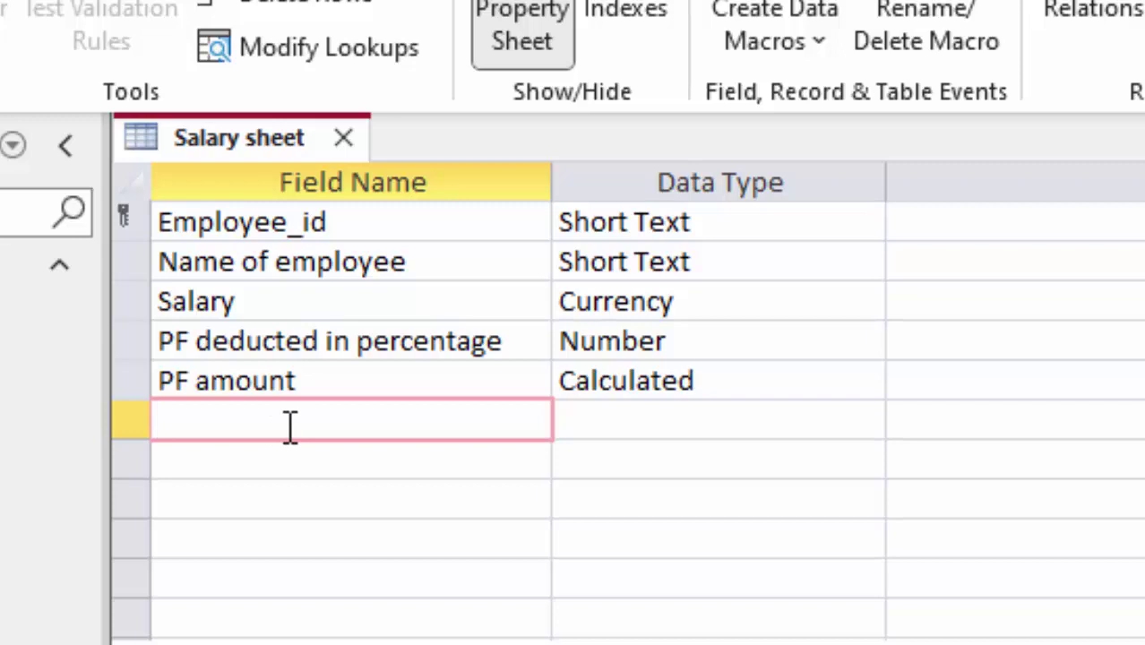
Add a sixth field named 'TA in Percentage' with the Number data type.
text(TA)
key(Tab)
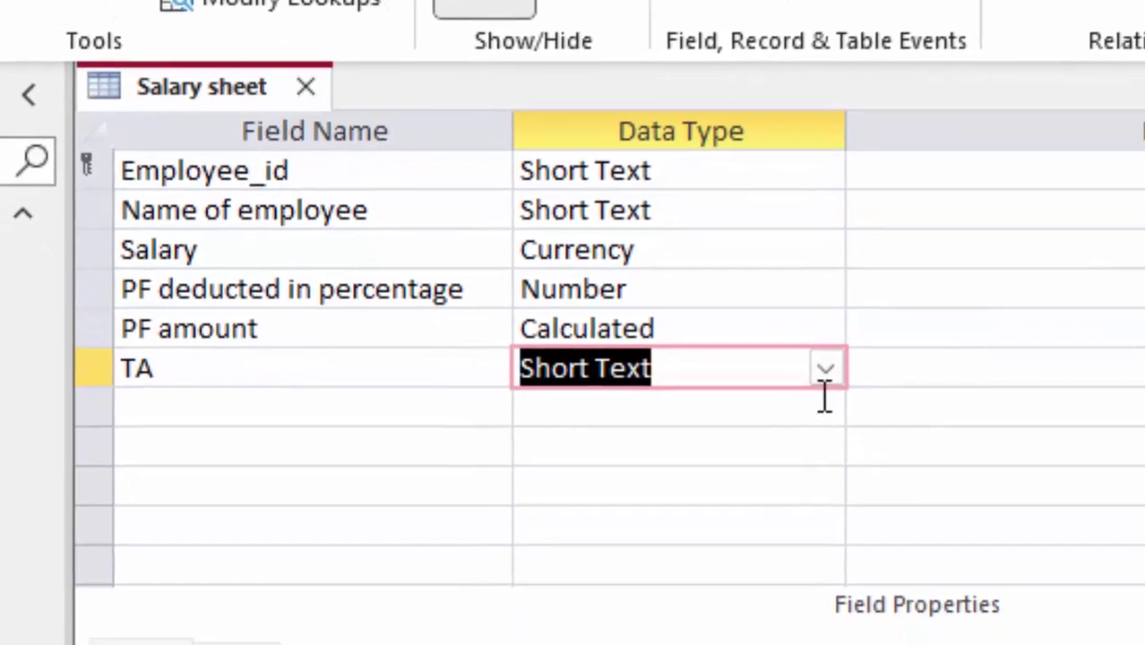
click(865, 420)
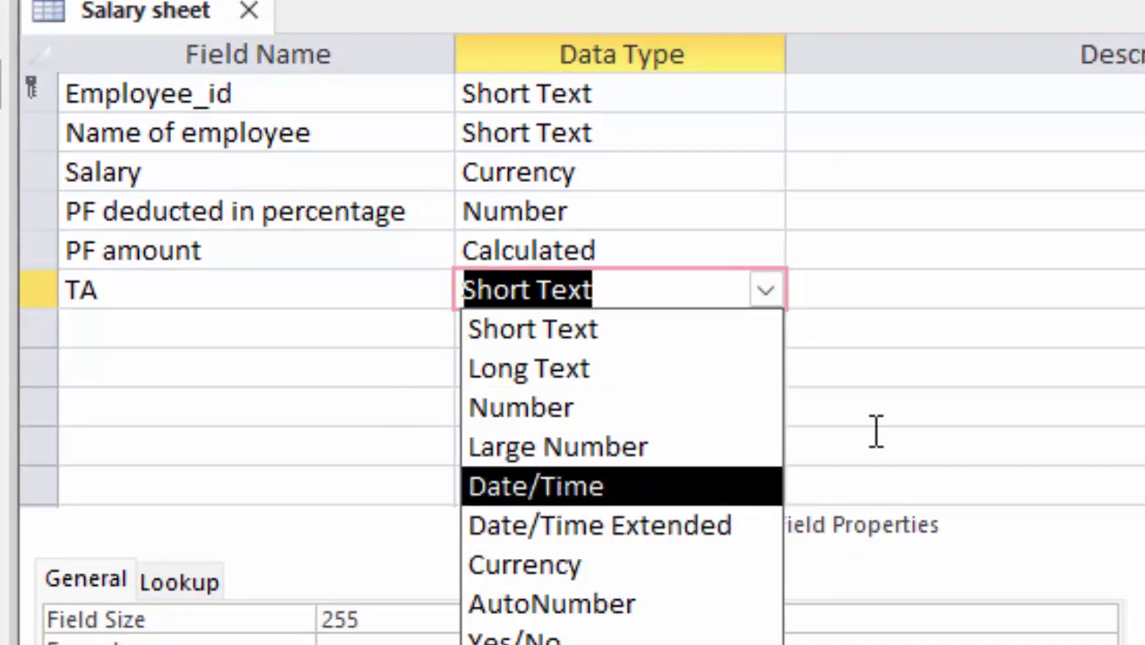
click(176, 274)
click(183, 282)
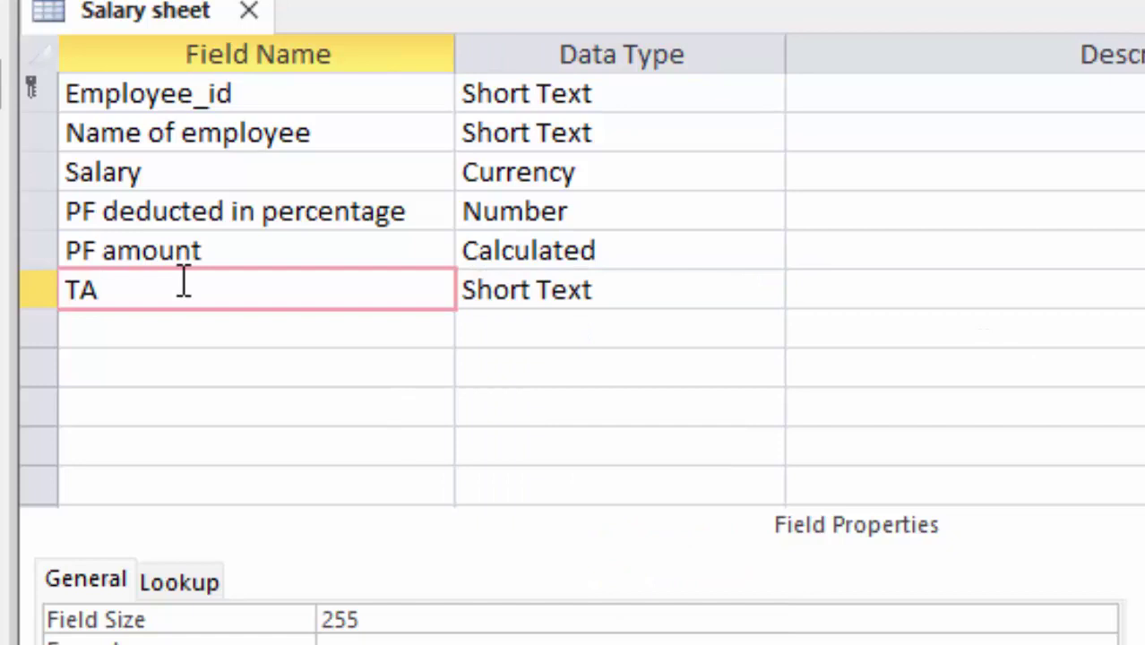
text(in Per)
text(centage)
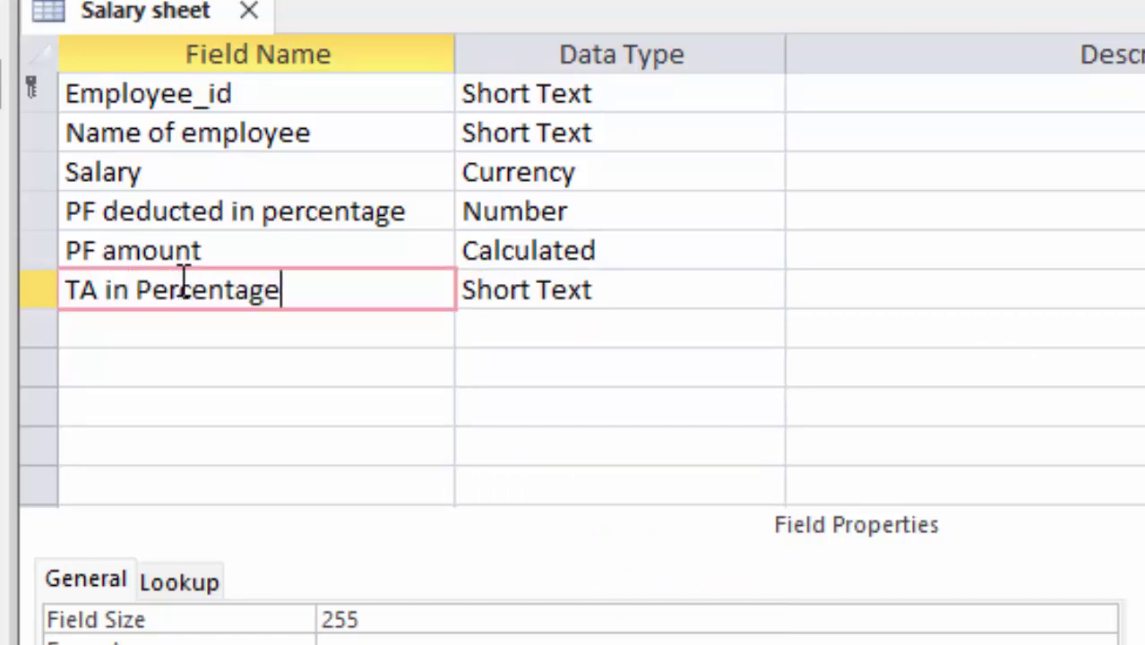
click(656, 274)
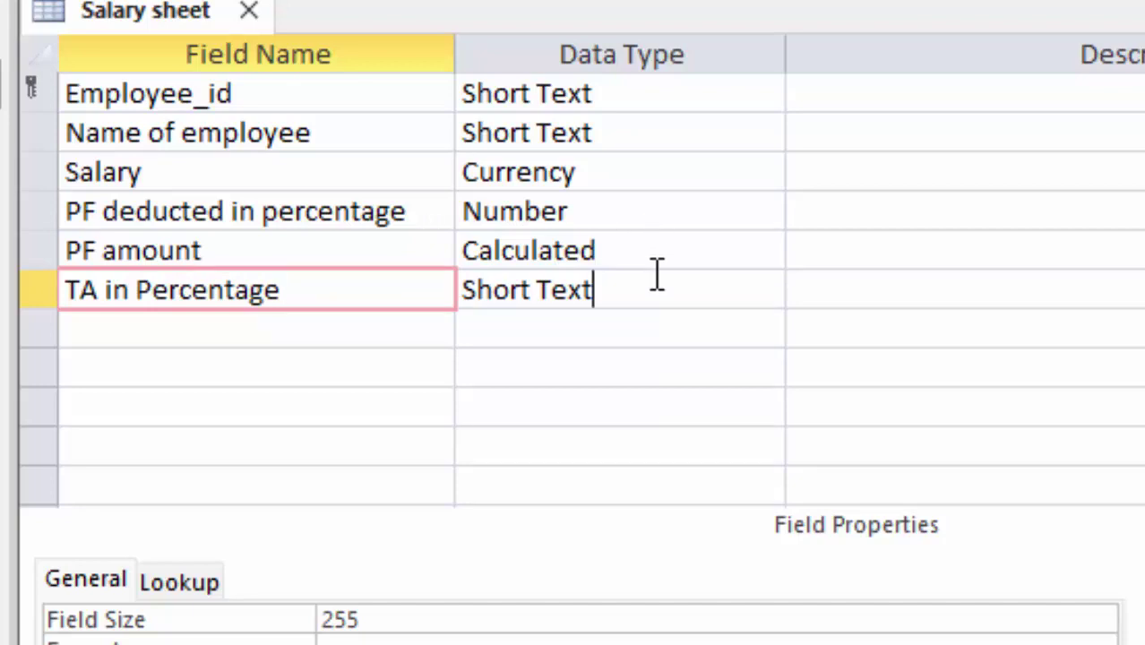
click(764, 289)
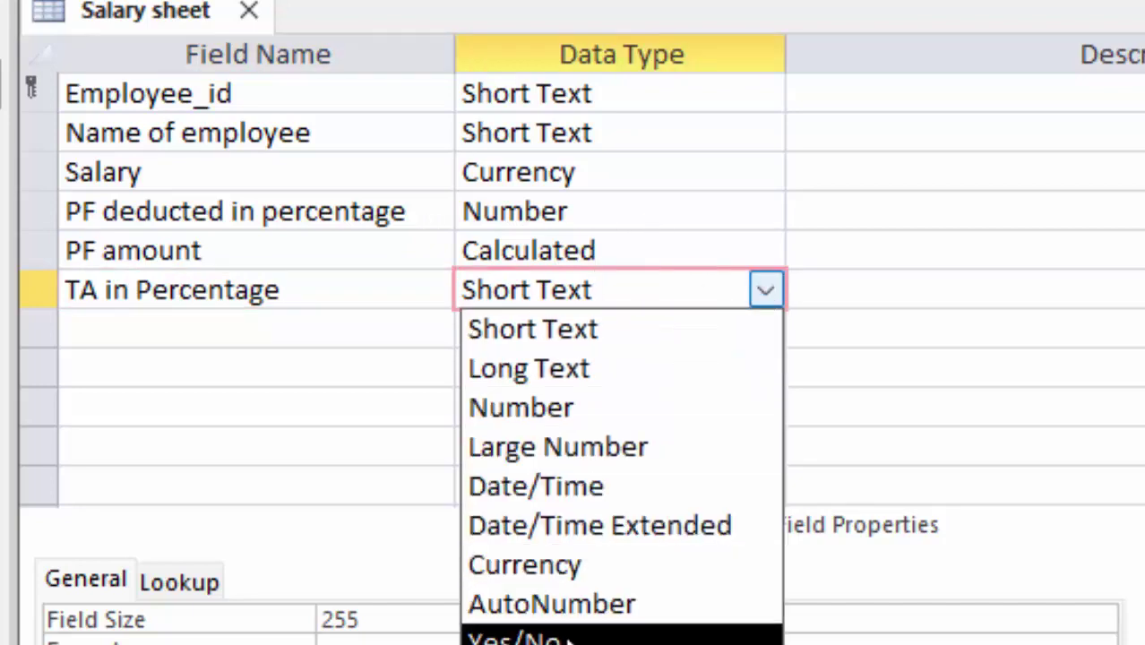
key(Escape)
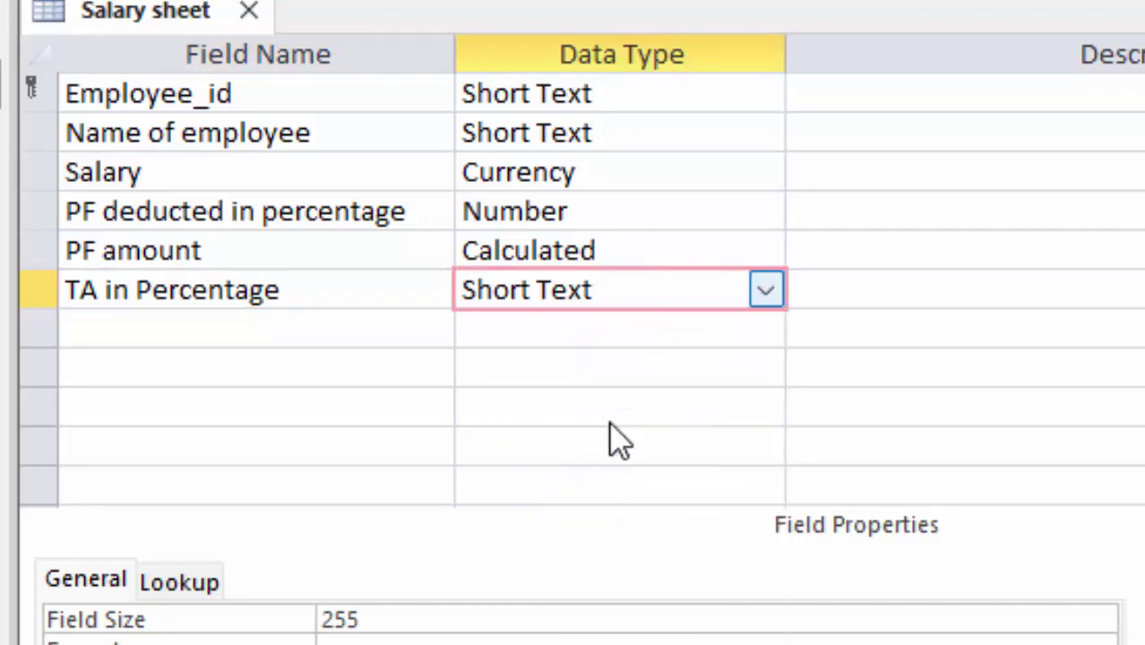
text(n)
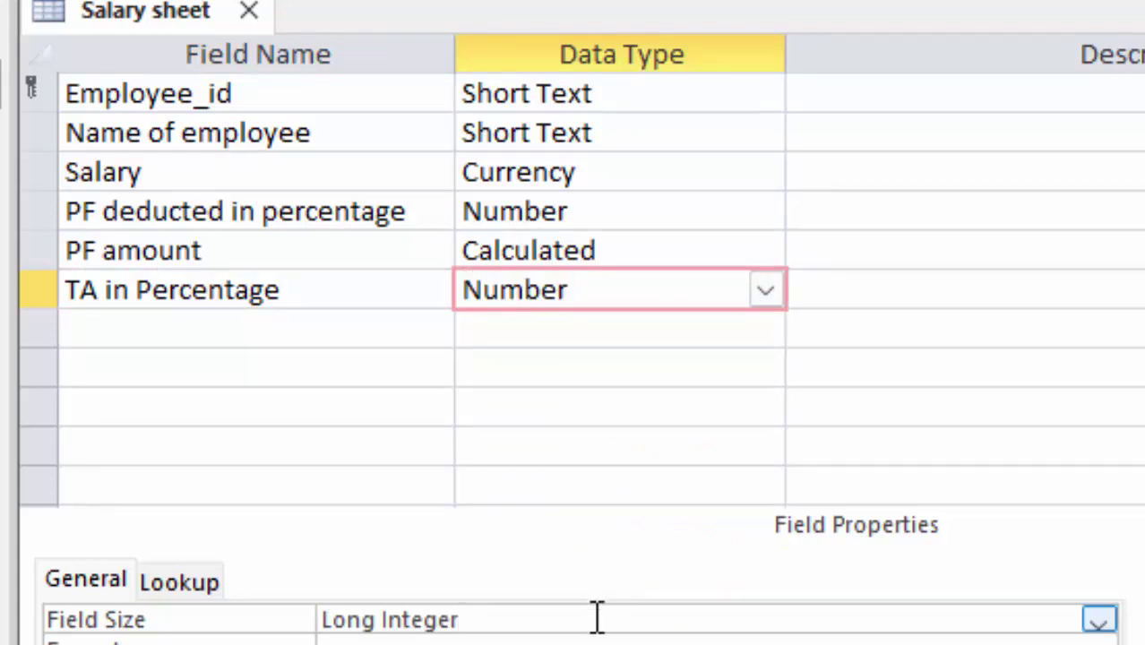
Set the TA in Percentage field size to Double and its format to Percent.
key(BackSpace)
key(BackSpace)
key(BackSpace)
key(BackSpace)
key(BackSpace)
key(BackSpace)
key(BackSpace)
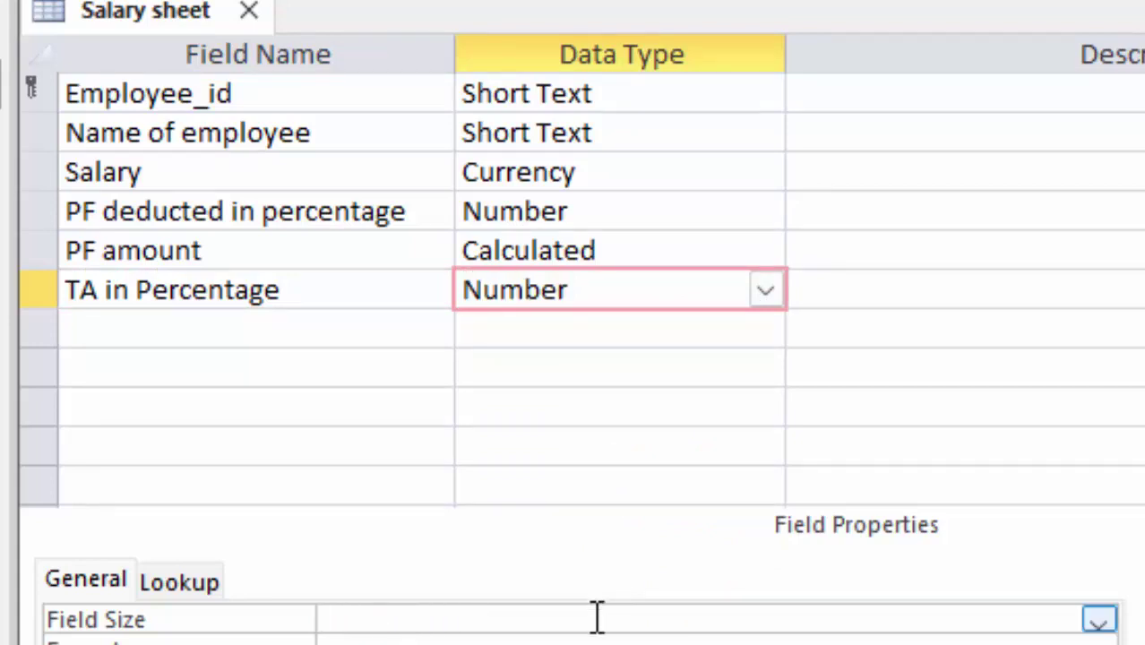
text(double)
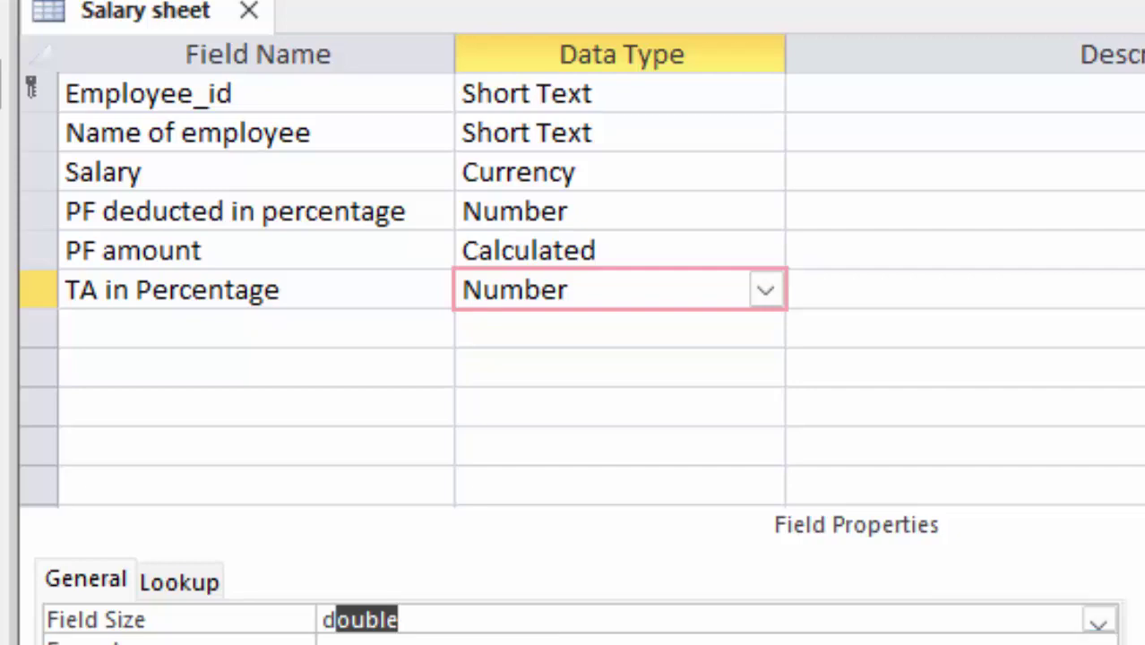
key(Return)
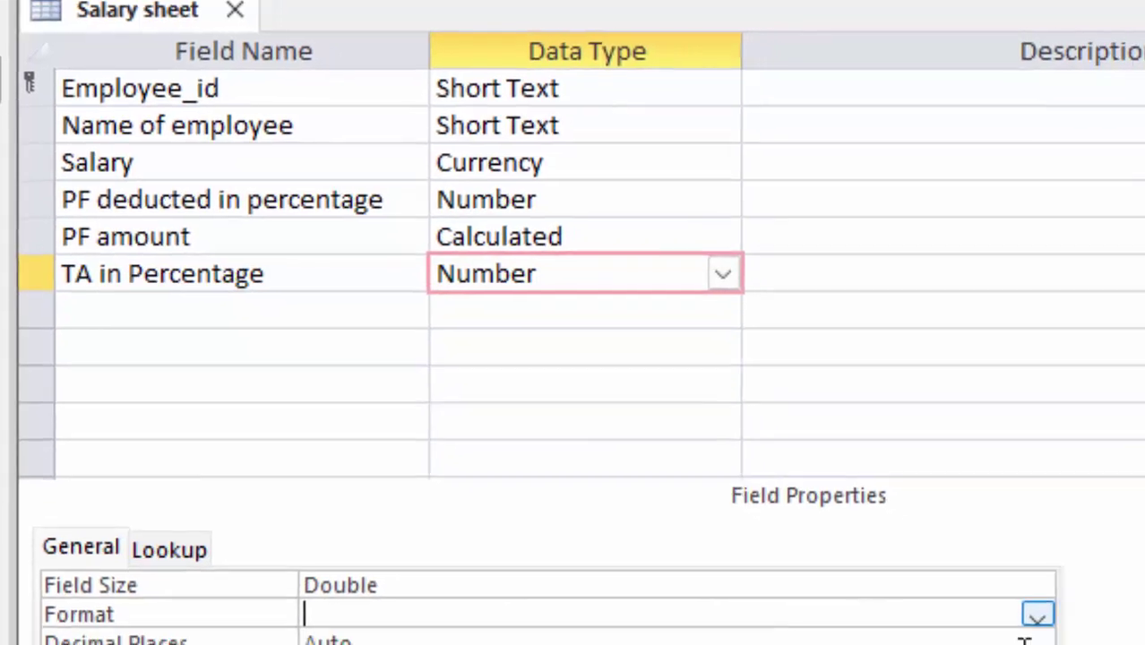
click(1036, 615)
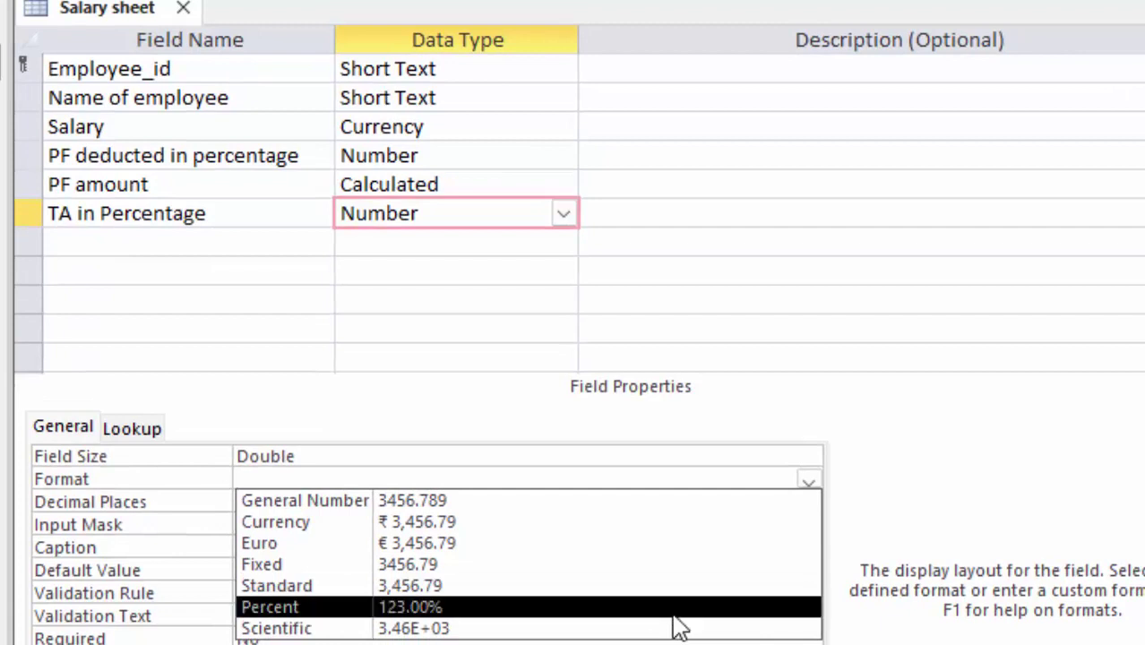
click(675, 614)
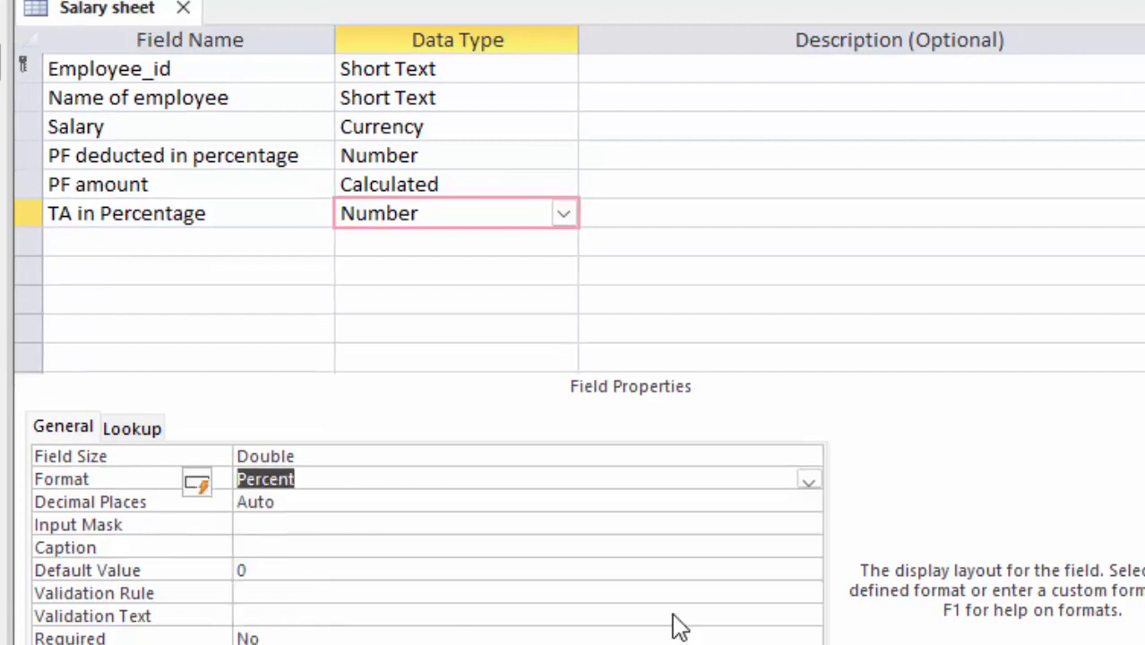
click(215, 246)
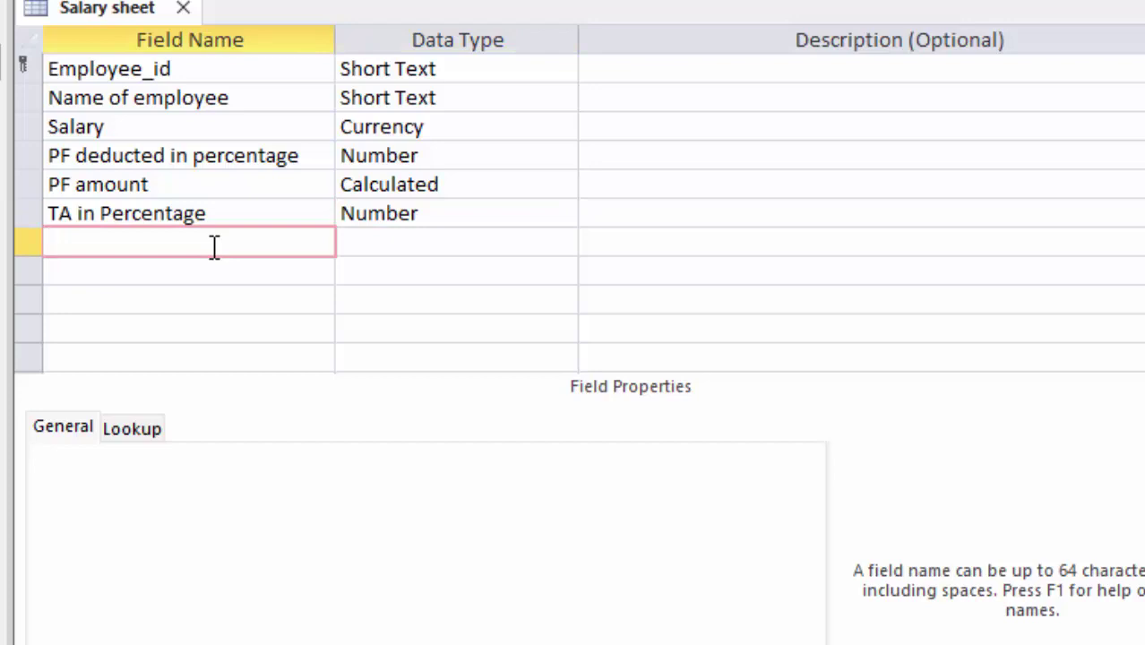
Add a 'TA Amount' field with the Calculated data type.
text(TA )
text(Am)
text(ount)
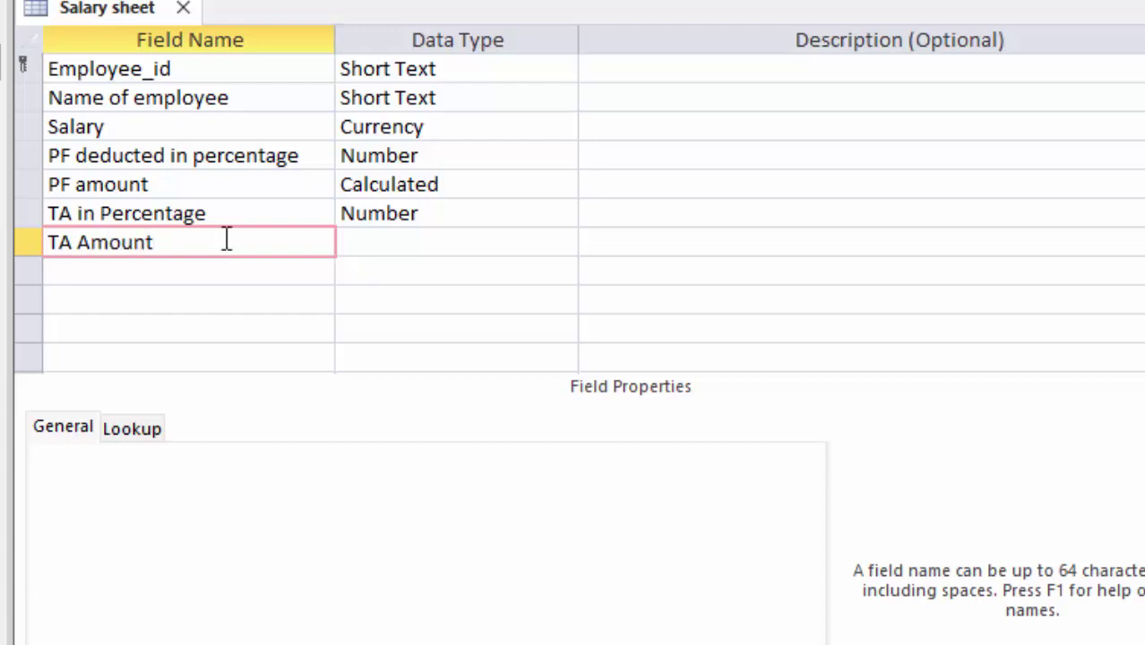
click(473, 235)
click(562, 240)
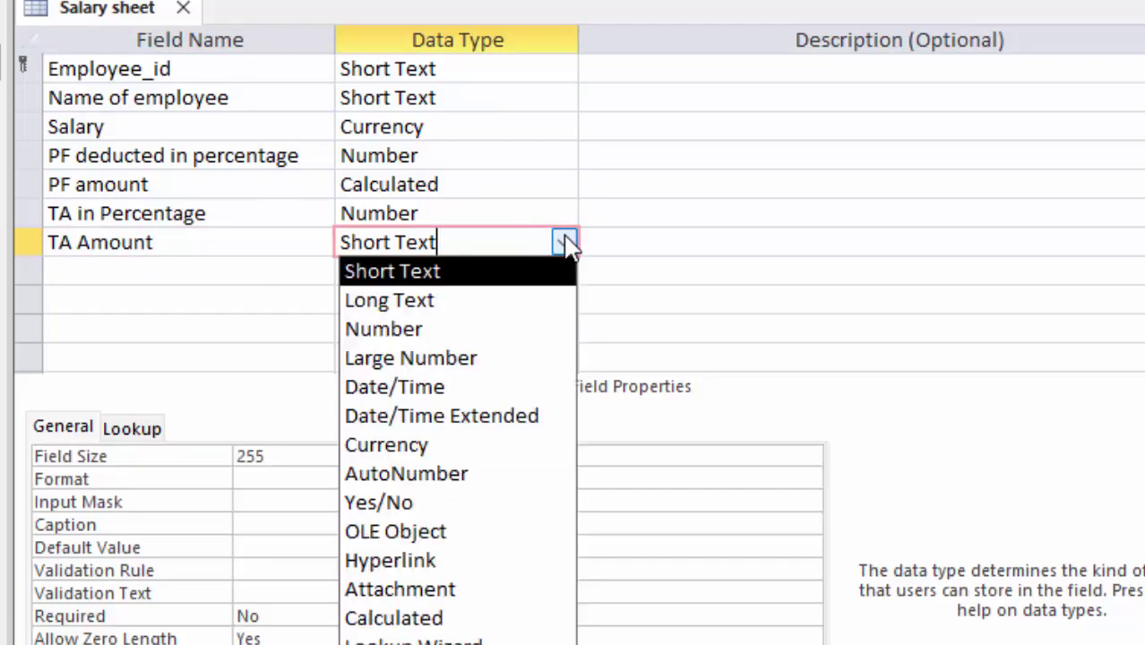
click(462, 620)
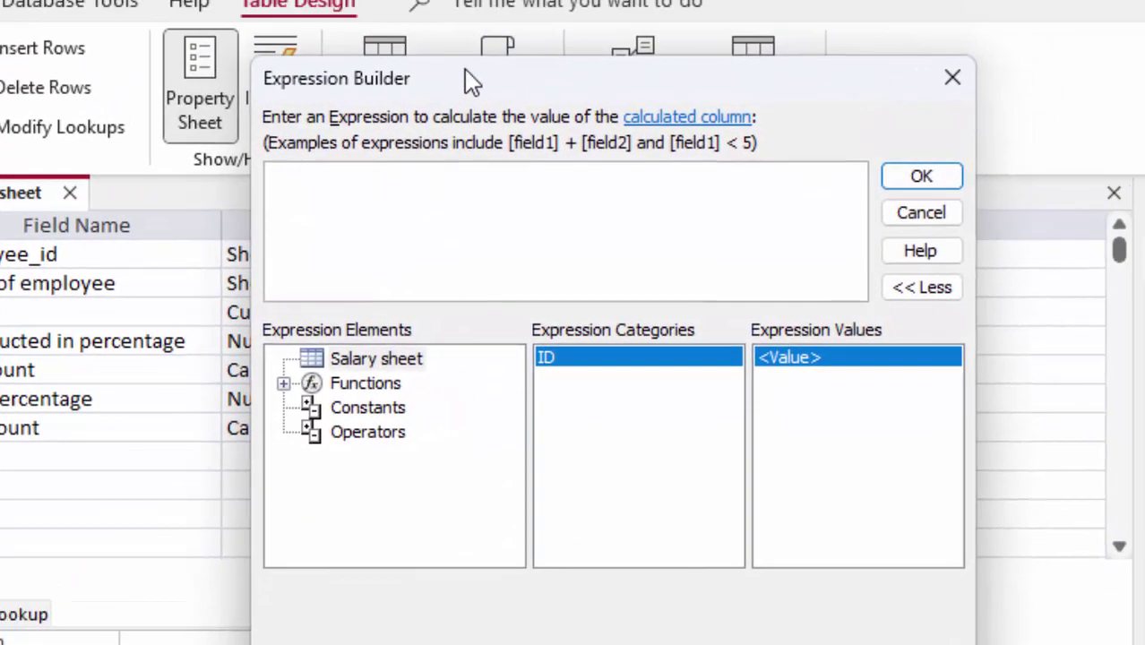
Give TA Amount the expression [Salary]*[TA in Percentage], then save and show Datasheet View.
drag(468, 84, 671, 165)
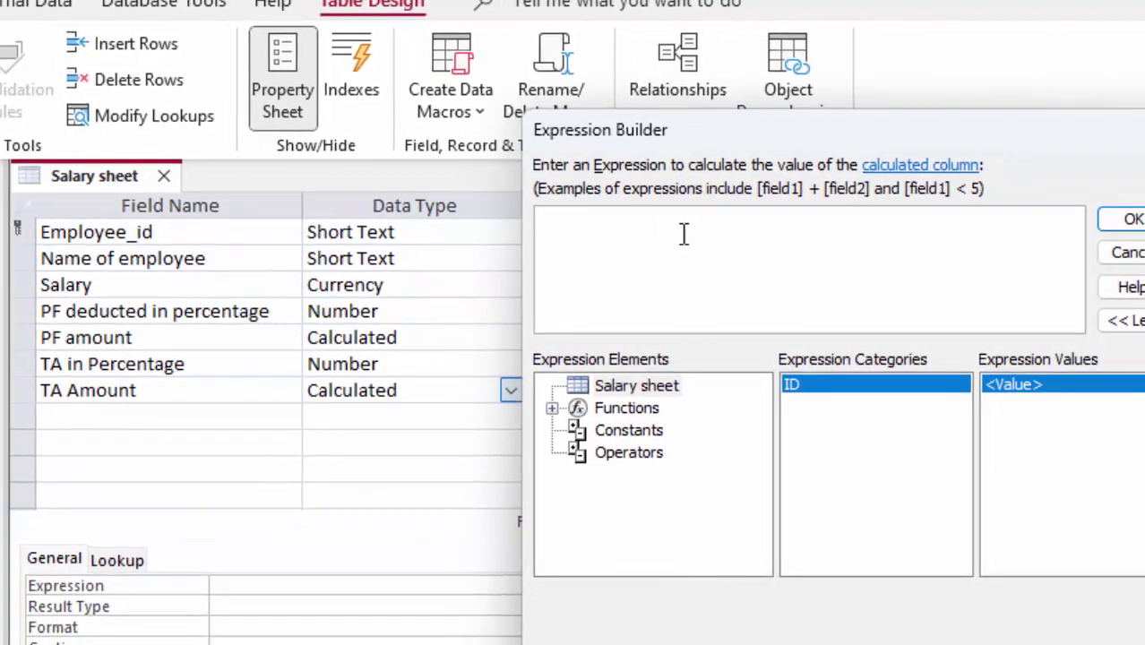
text([)
text(Sa)
text(lry)
key(Left)
key(BackSpace)
key(BackSpace)
text(ary)
text(]*)
text([)
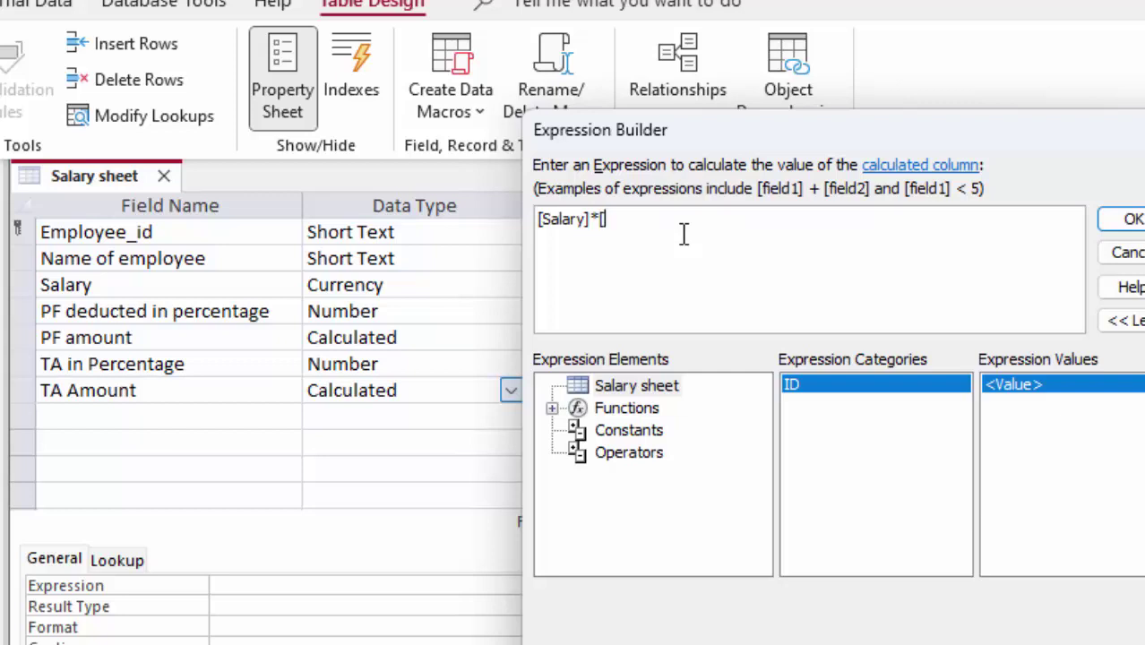
text(TA )
text(in)
text( Per)
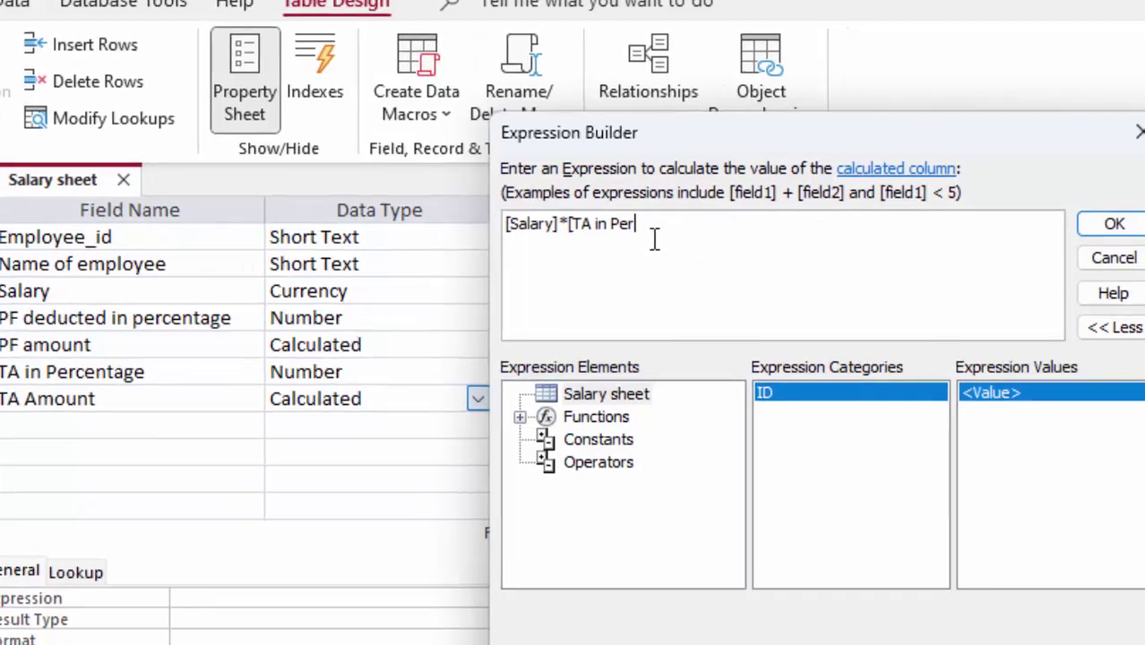
text(cent)
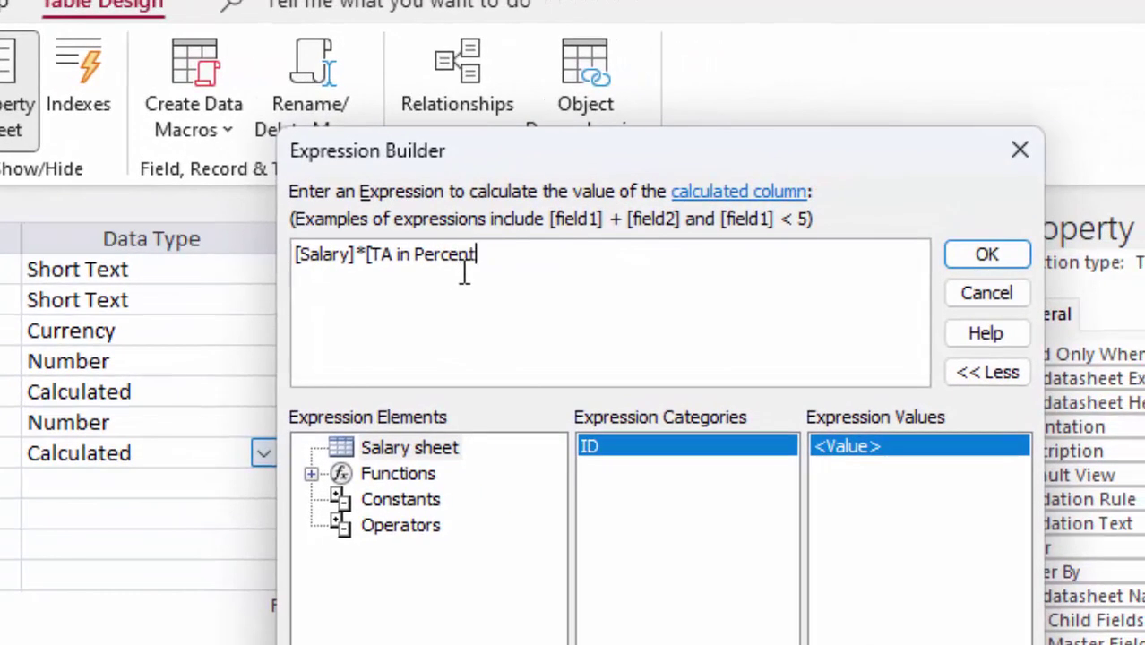
text(age])
click(1008, 261)
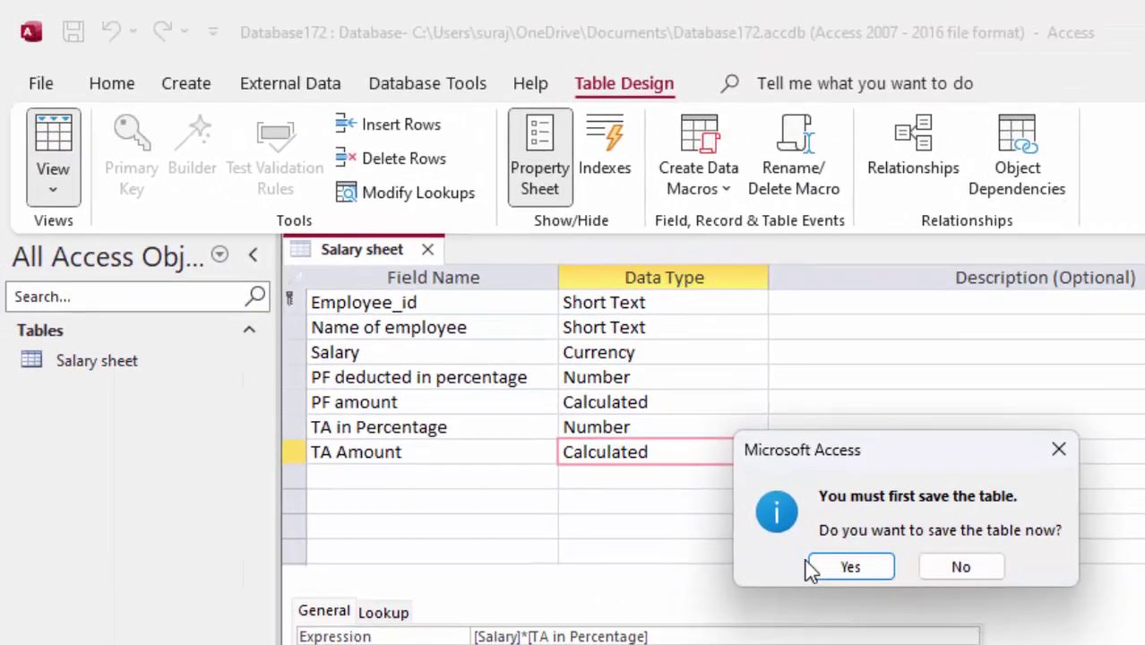
click(821, 568)
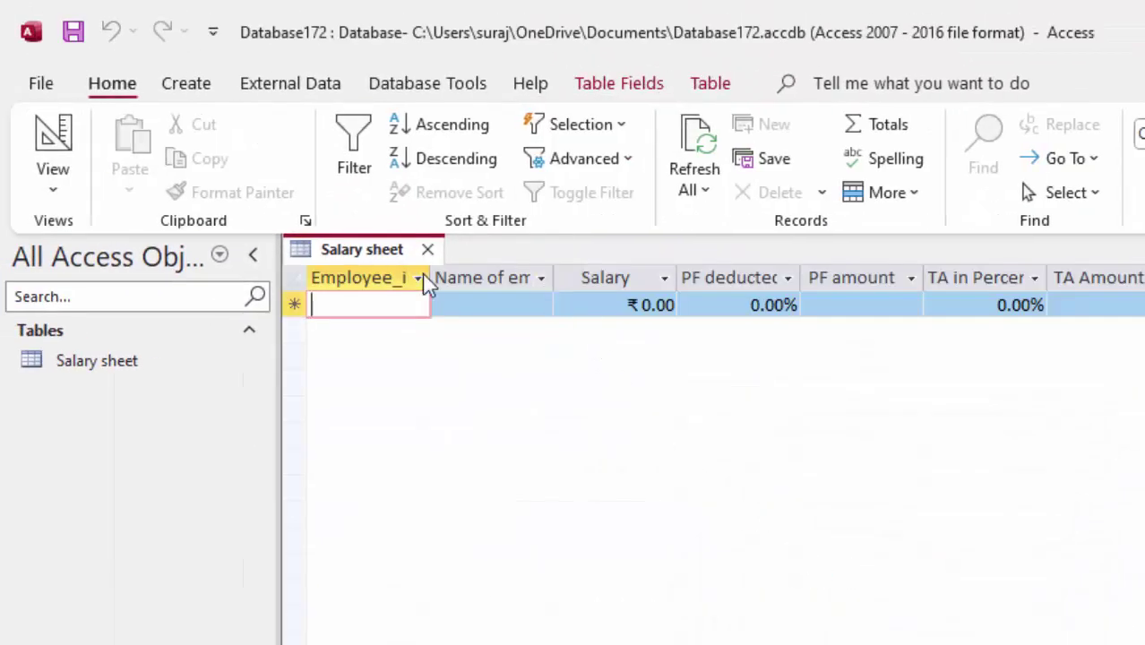
Widen the first columns and enter record A01 with the employee's name, salary 20000 and 15% PF.
drag(439, 277, 482, 280)
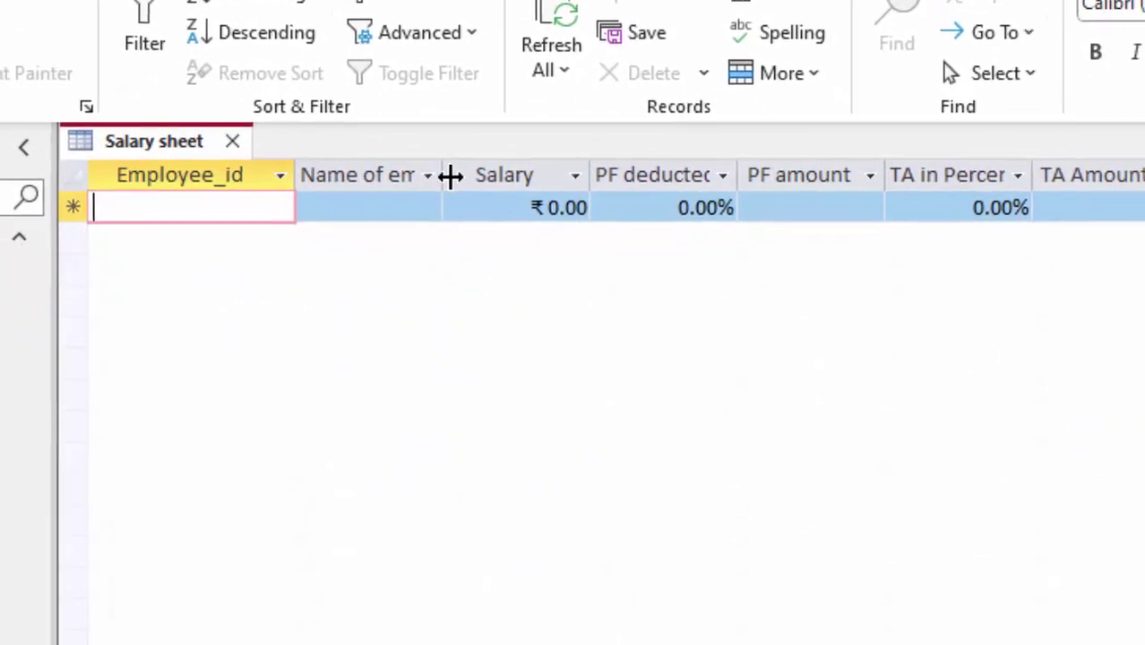
drag(445, 171, 526, 256)
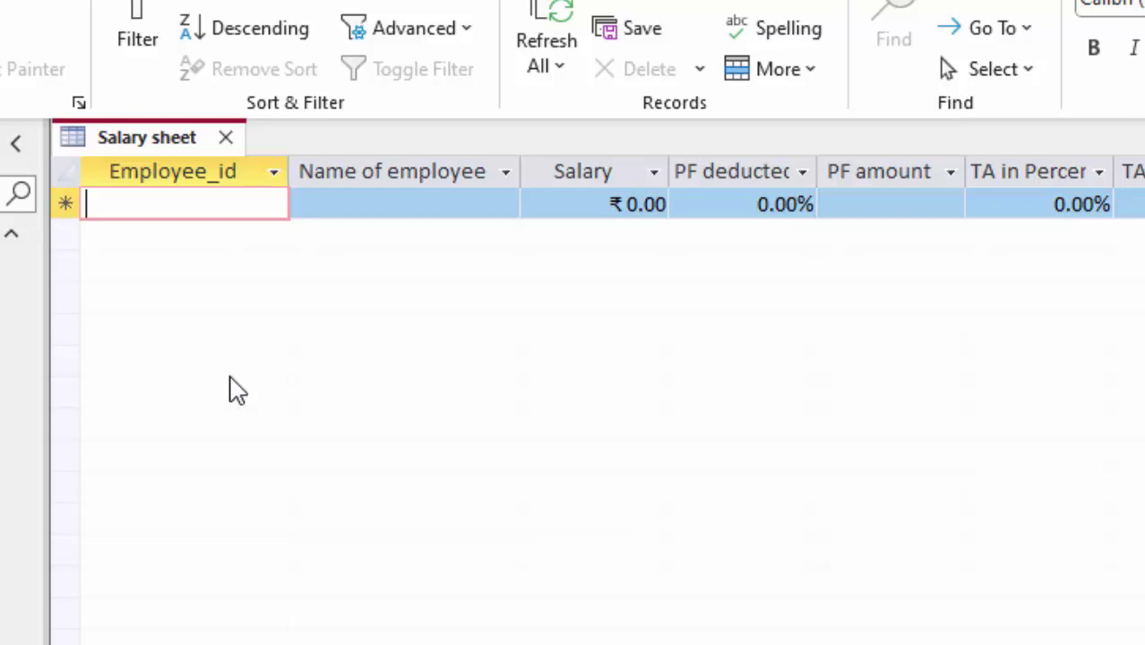
text(A)
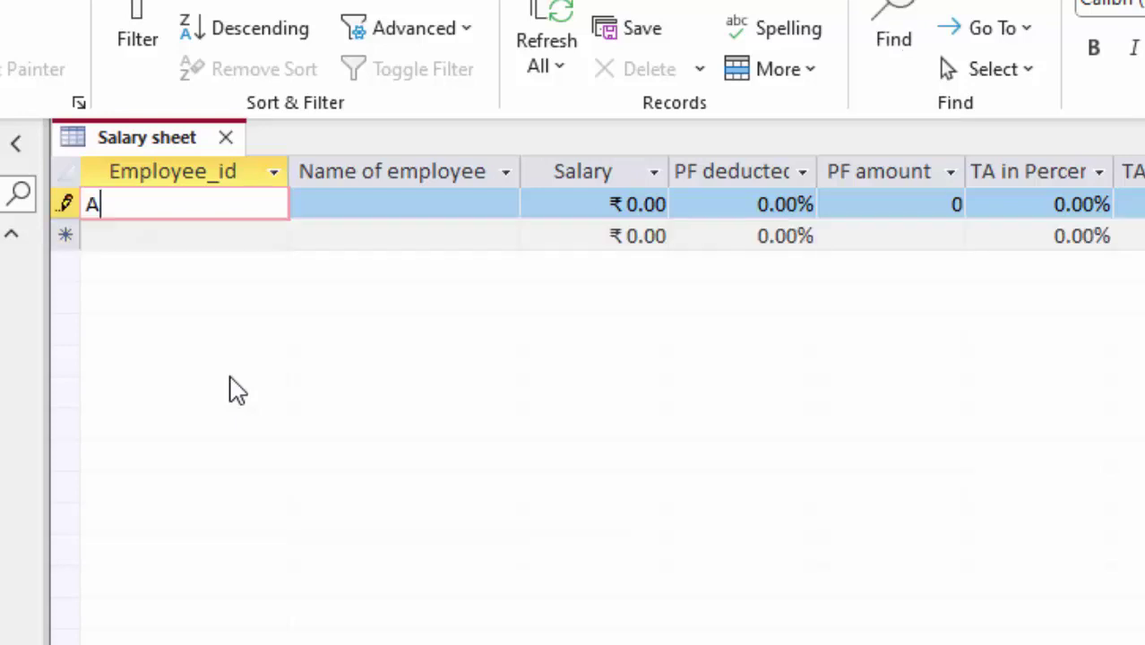
text(01)
key(Tab)
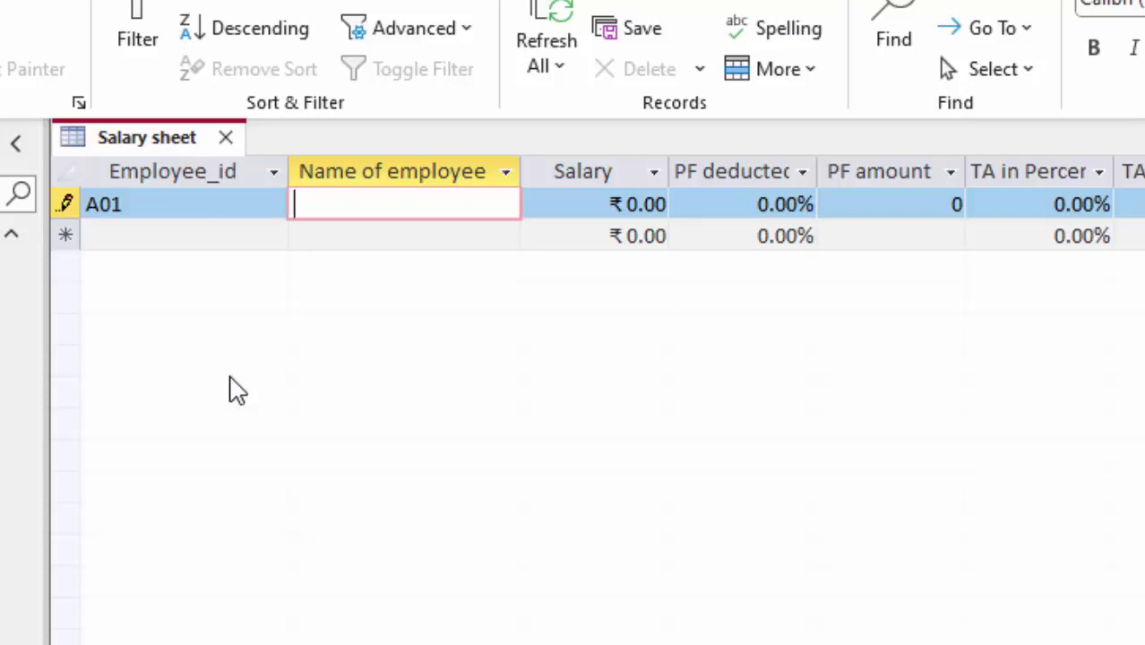
text(R)
text(itesh)
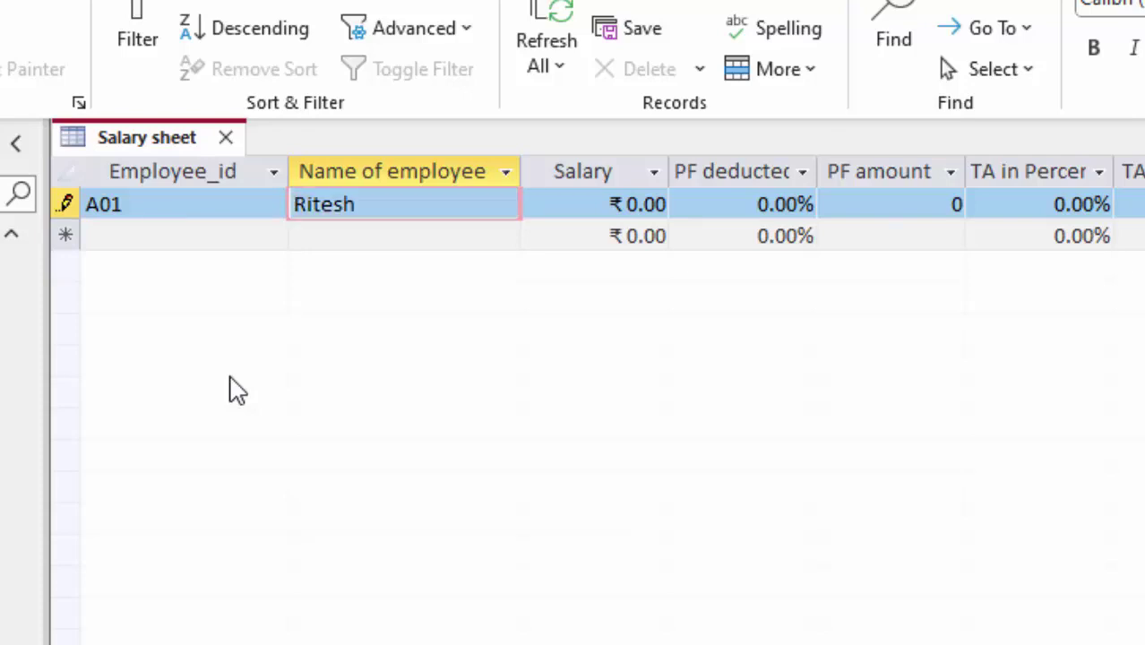
key(Tab)
text(20)
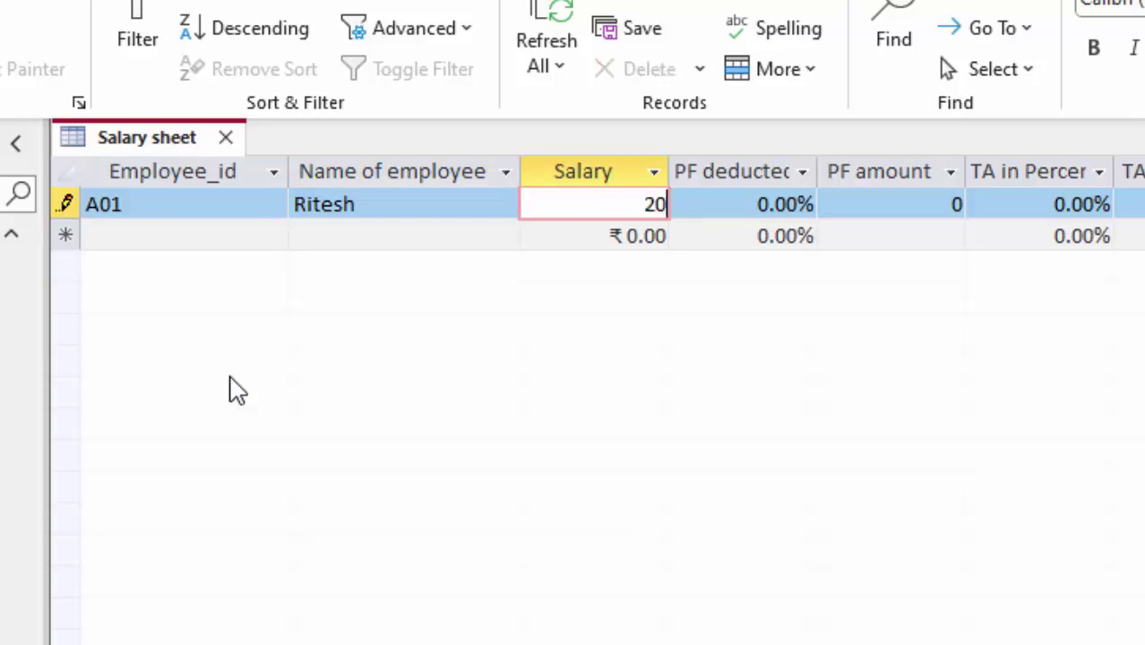
text(00)
key(BackSpace)
key(BackSpace)
key(BackSpace)
text(20000)
key(Tab)
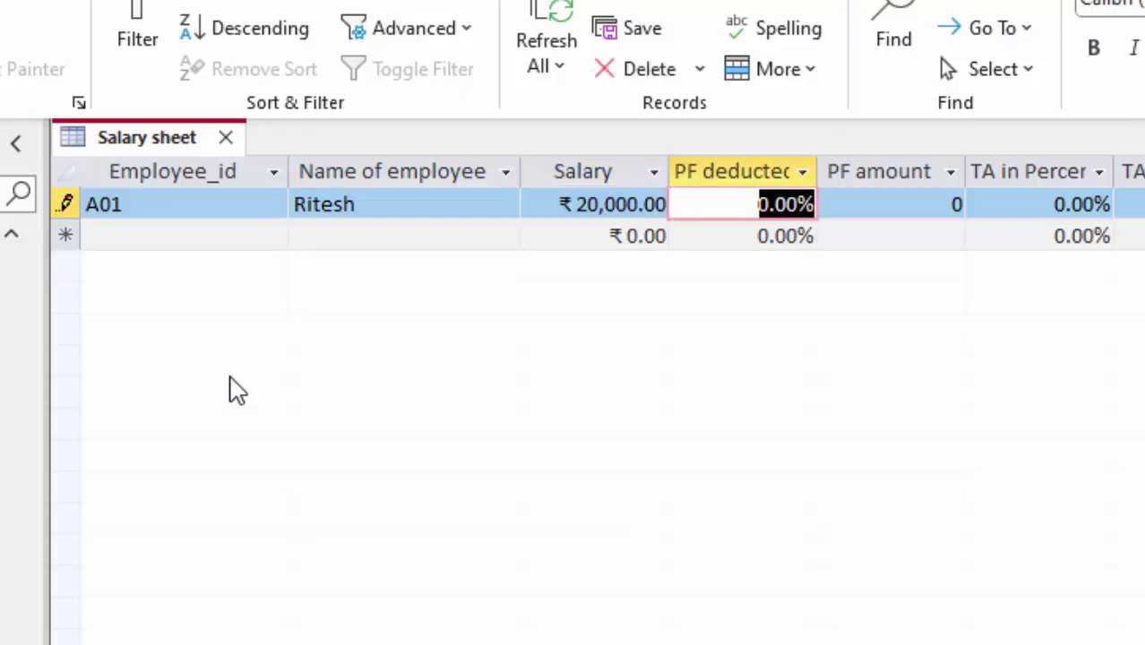
text(15)
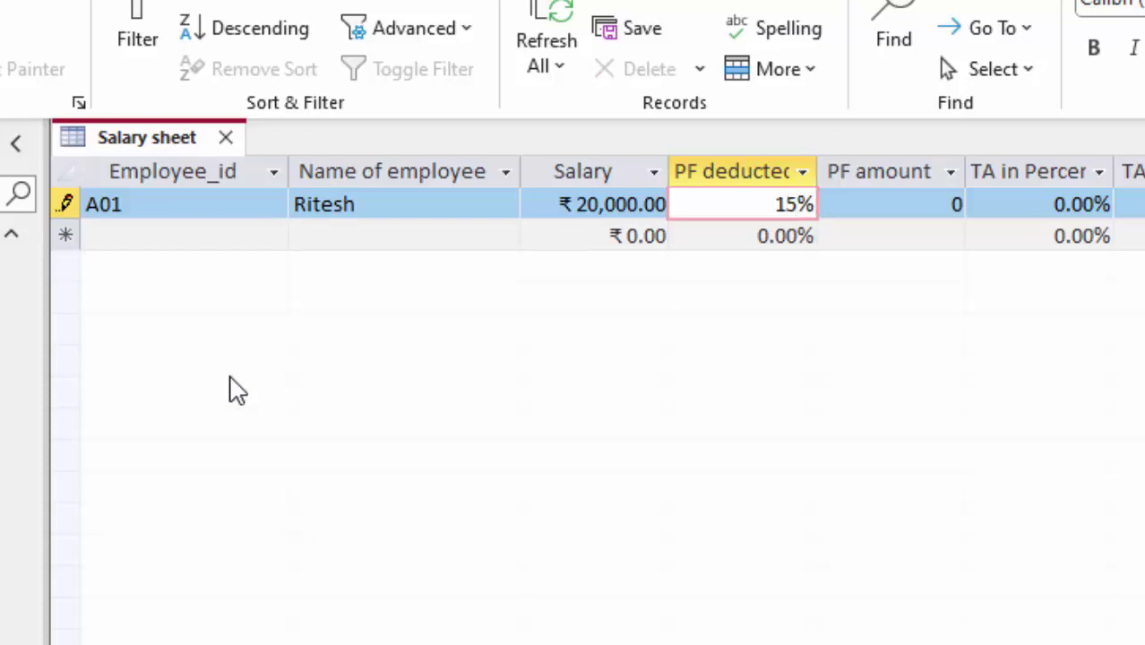
key(Tab)
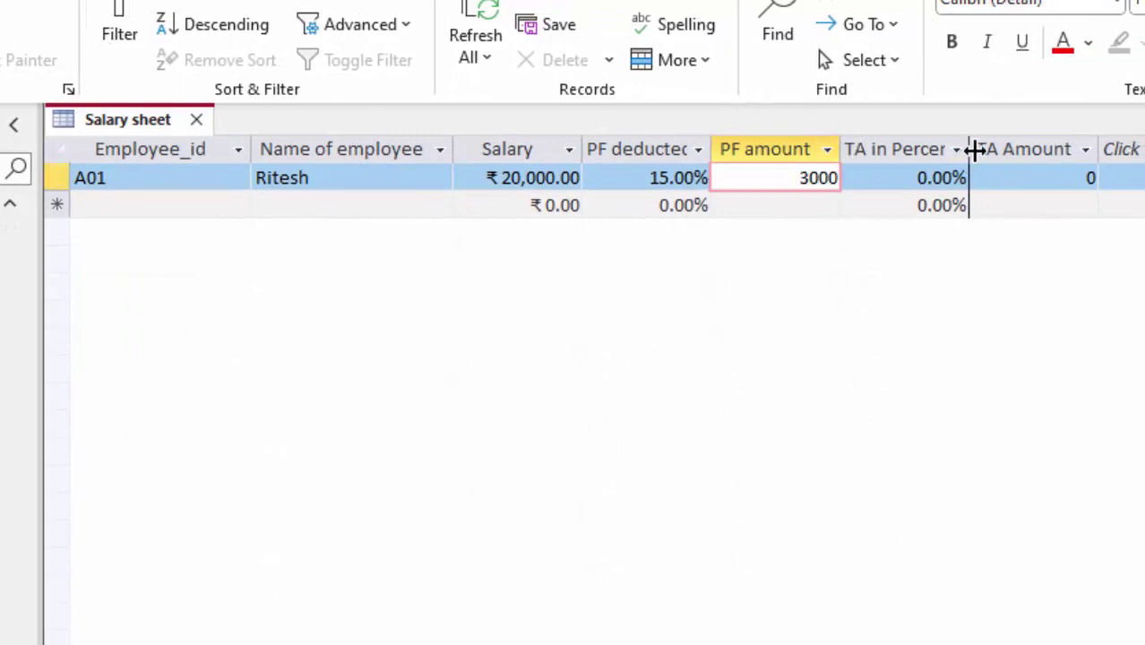
Widen the TA in Percentage column and enter a 2% TA for A01.
drag(971, 151, 1039, 197)
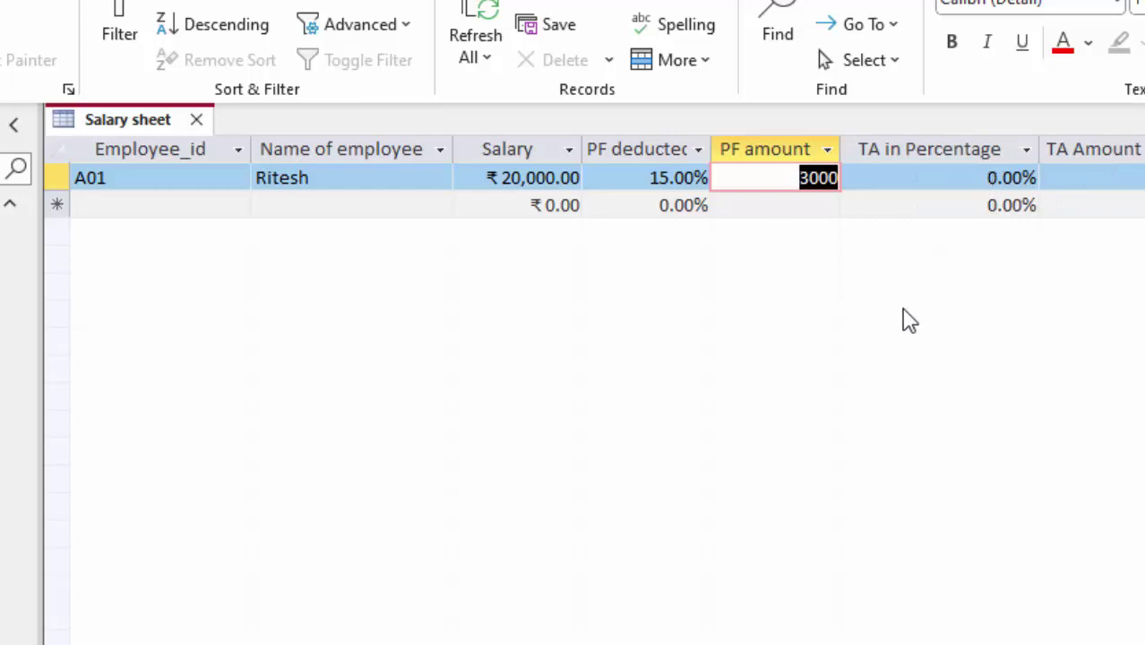
key(Tab)
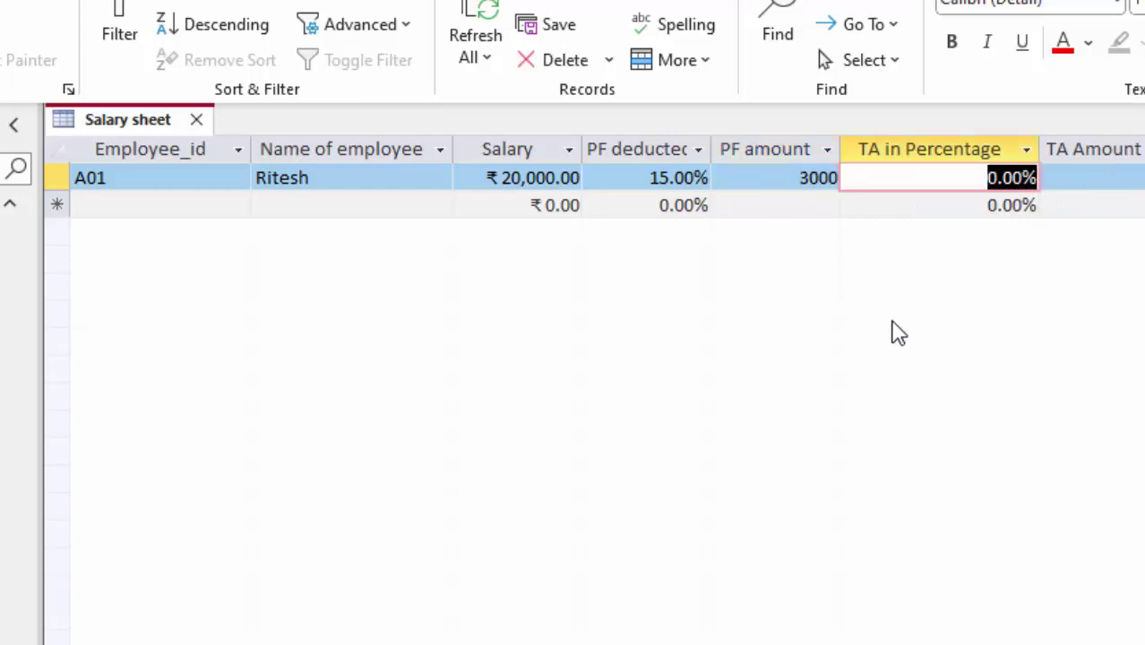
text(2)
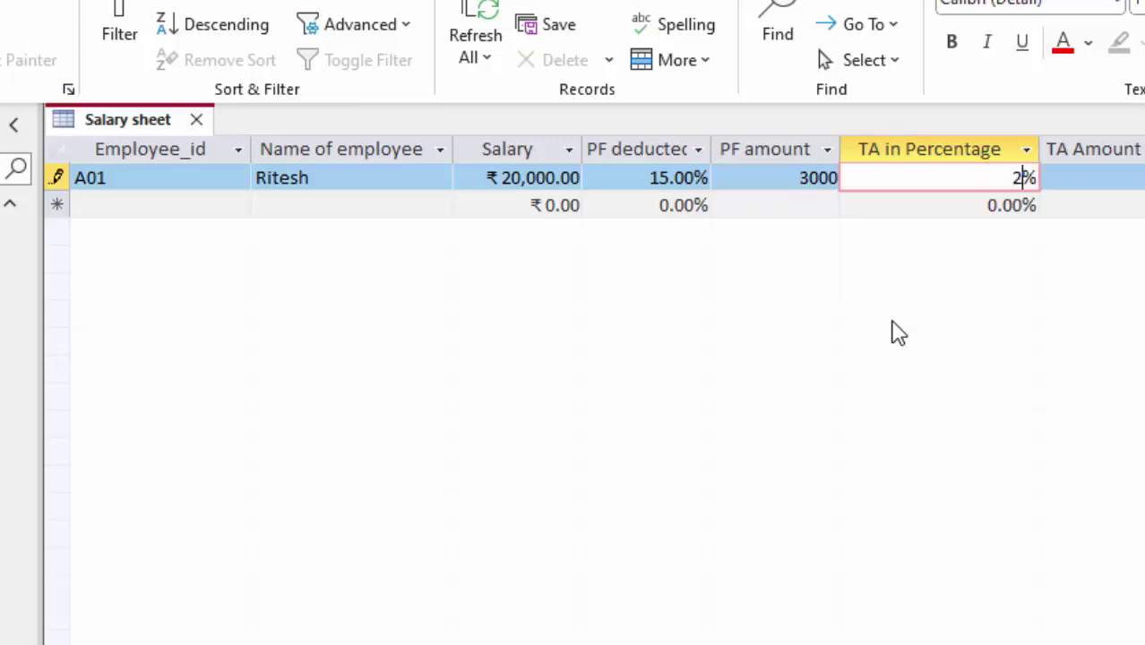
key(Tab)
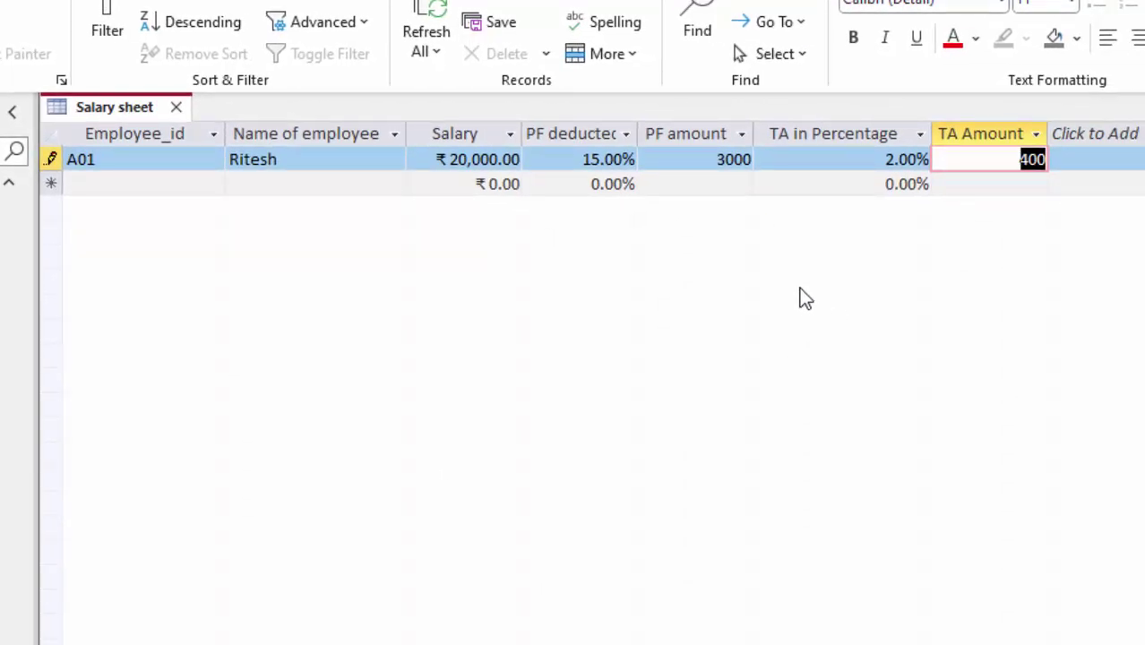
Start record A02 and enter the employee's name, correcting its spelling.
key(Tab)
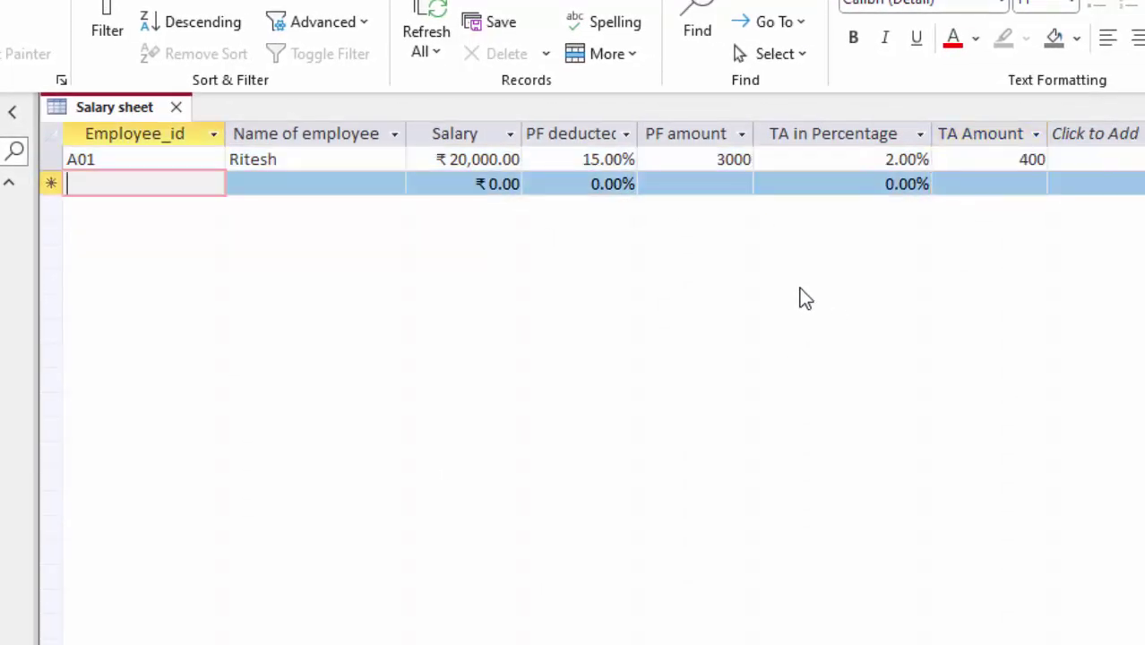
text(A02)
key(Tab)
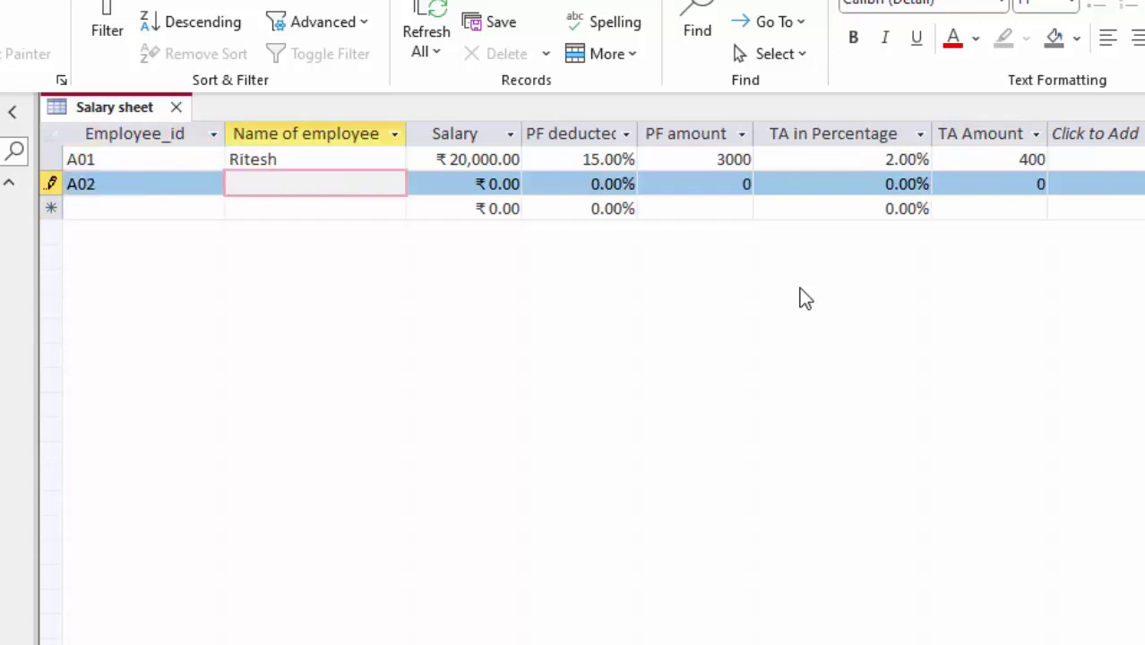
text(Vv)
text(ek)
key(Tab)
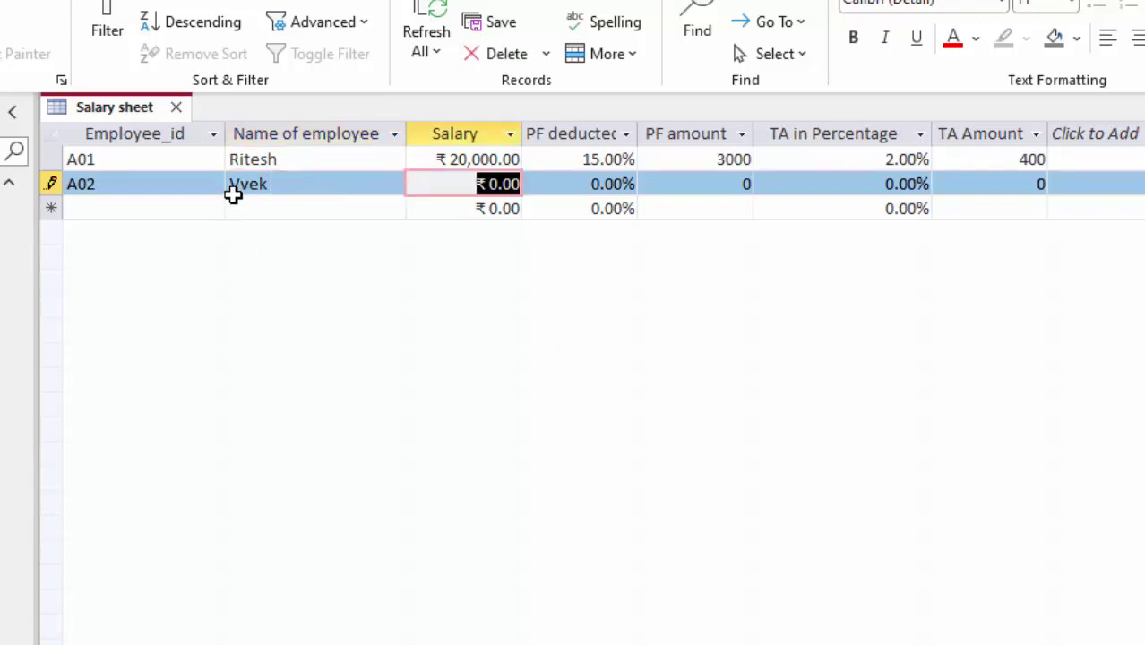
click(240, 186)
click(240, 185)
text(i)
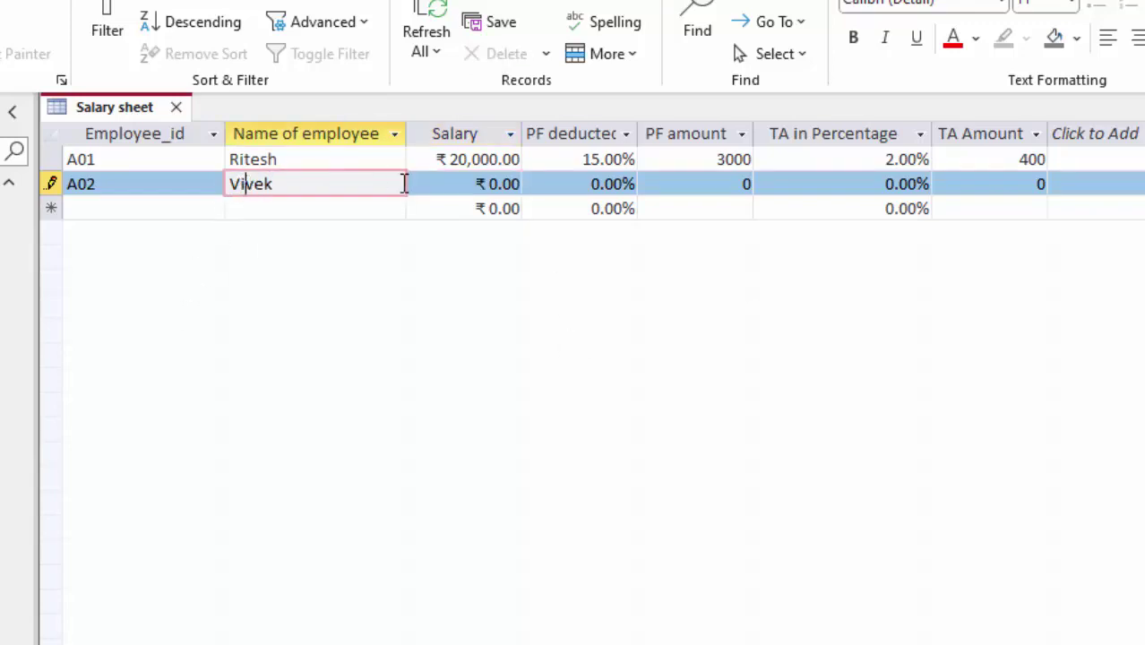
Enter A02's salary 25000, 15% PF and 2% TA, yielding PF 3750 and TA 500.
click(473, 179)
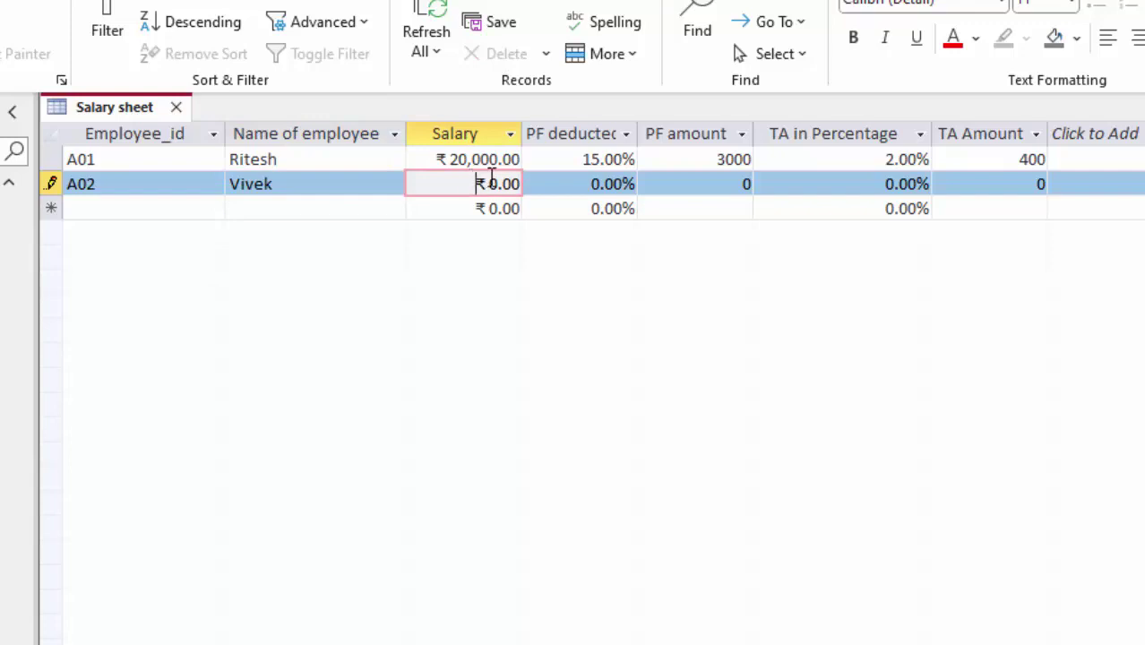
key(Tab)
click(457, 190)
text(2)
drag(465, 184, 556, 176)
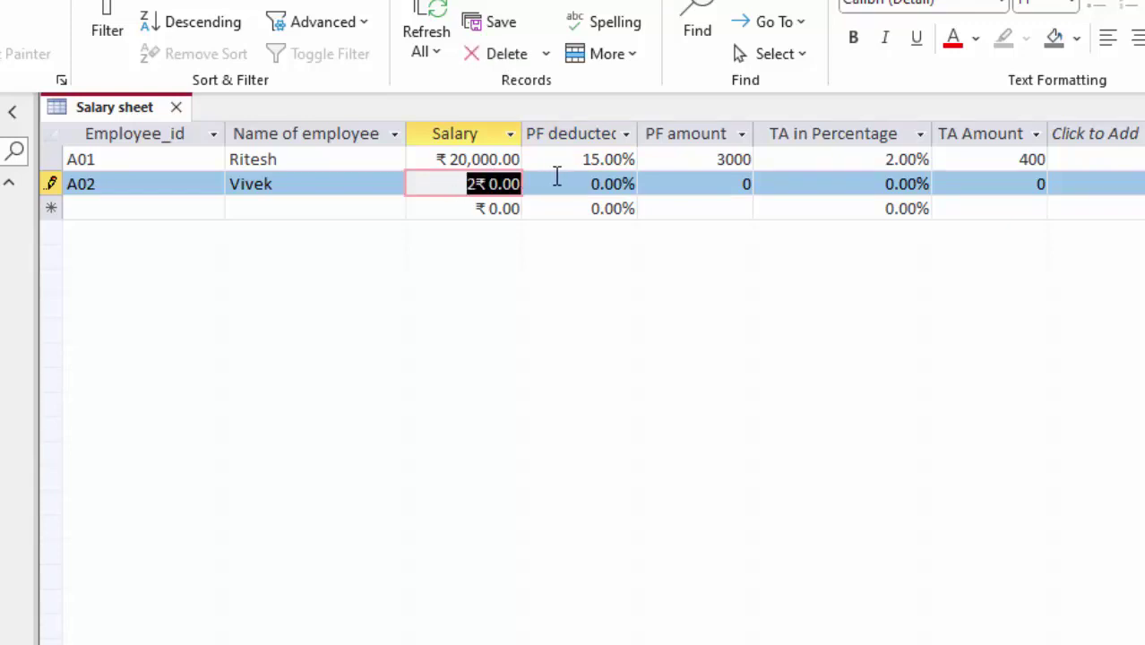
key(BackSpace)
text(2)
key(BackSpace)
text(25)
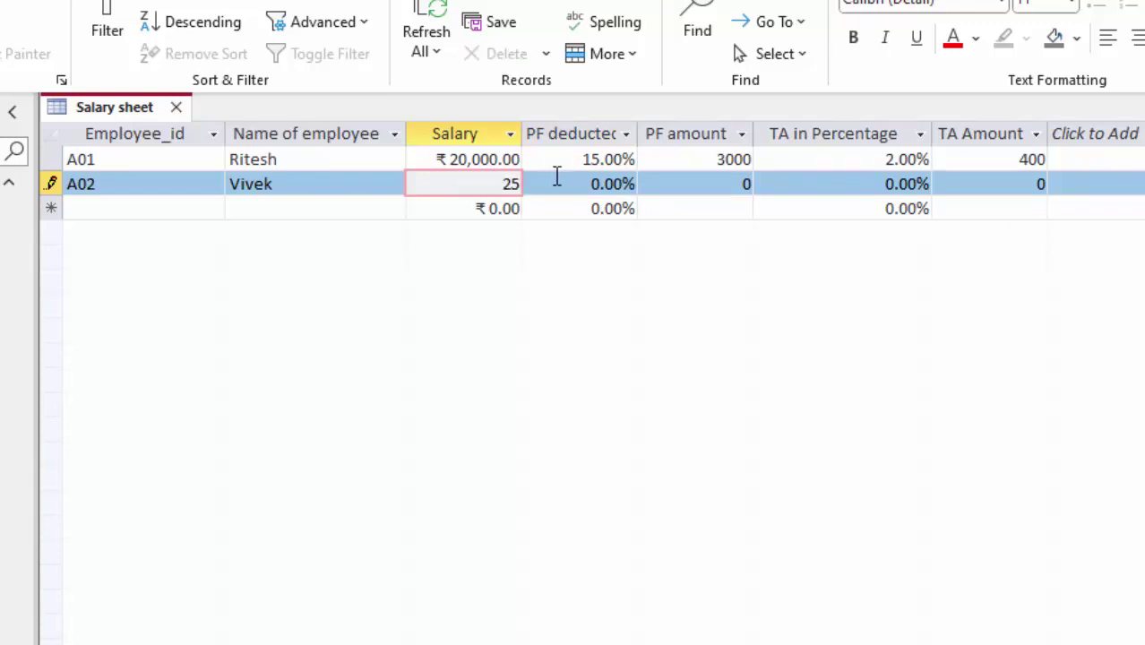
text(000)
key(Tab)
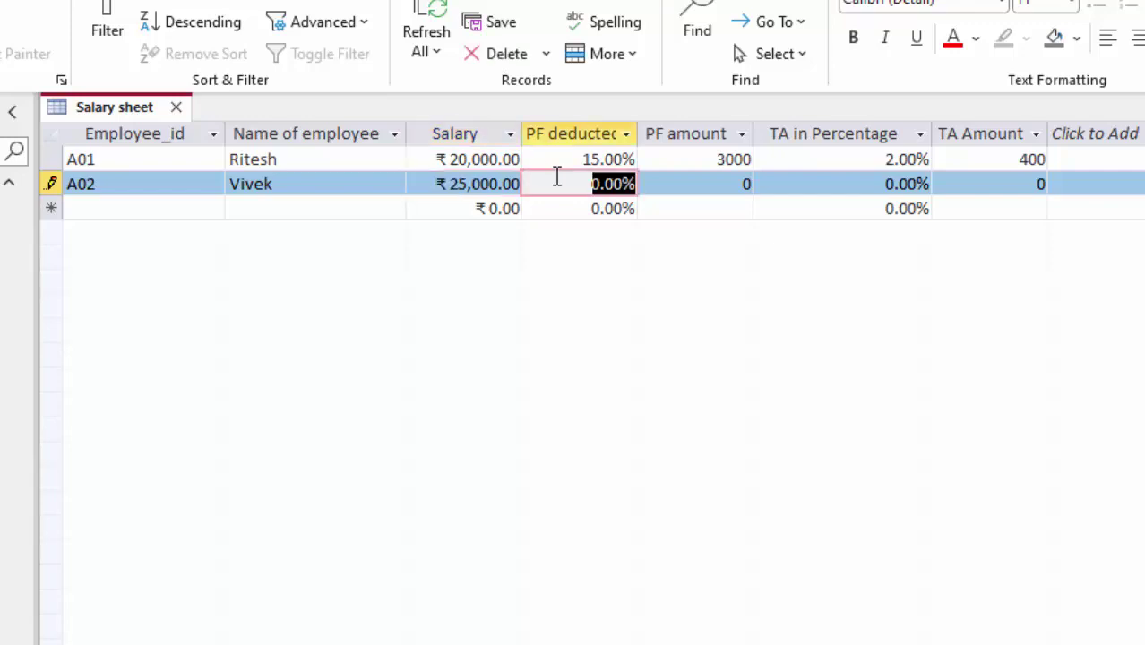
text(1)
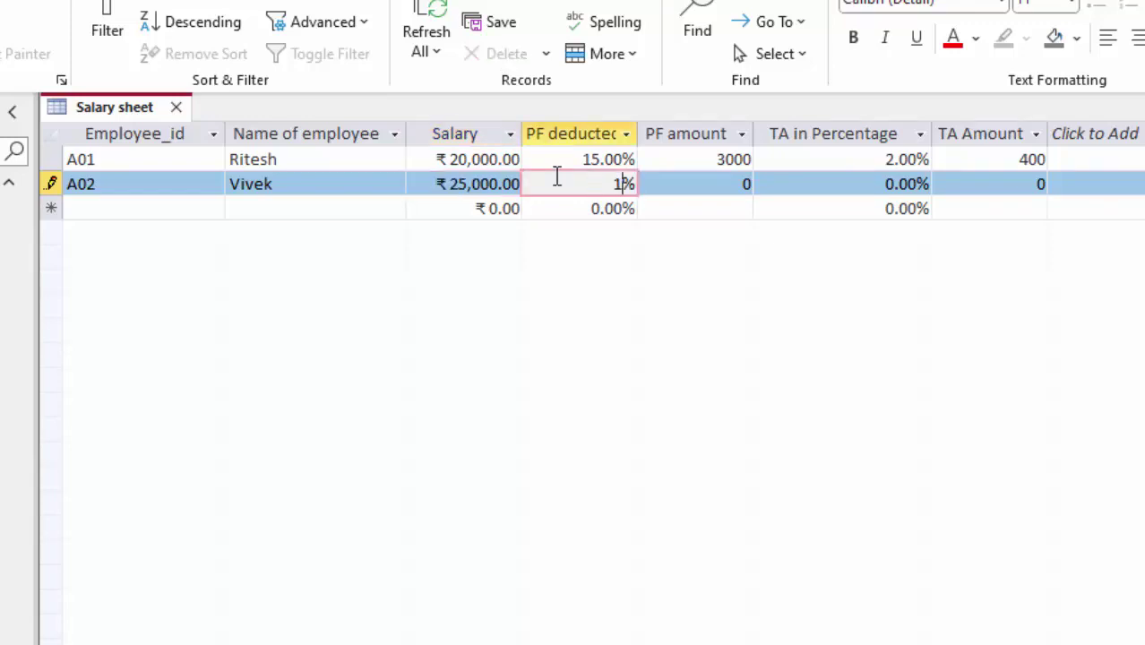
text(5)
key(Tab)
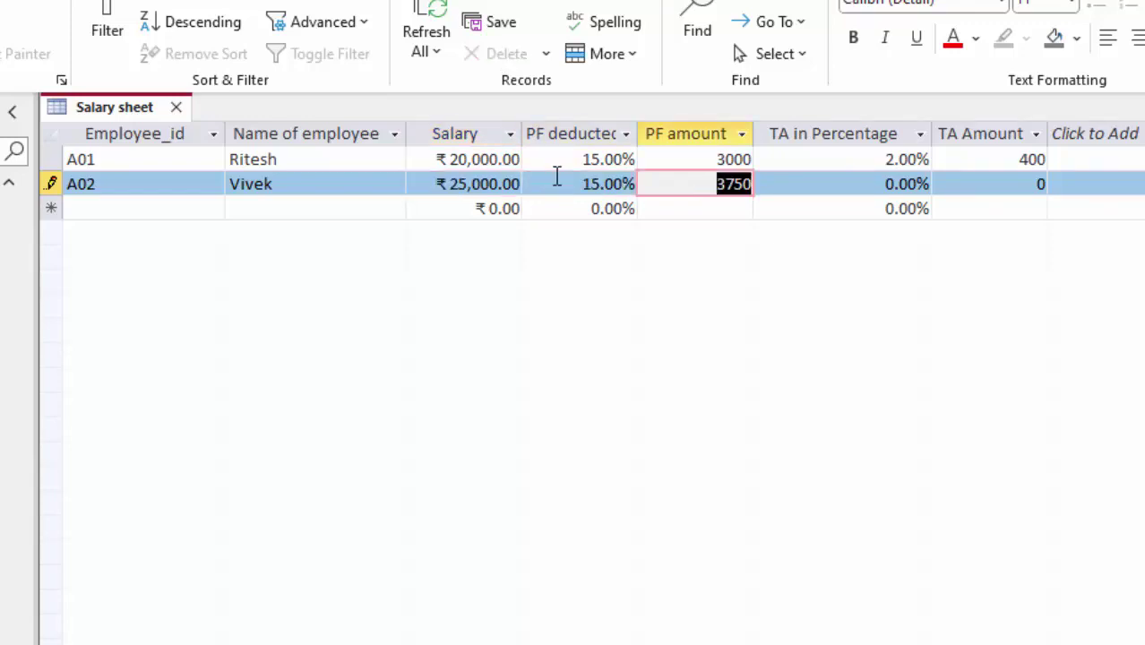
key(Tab)
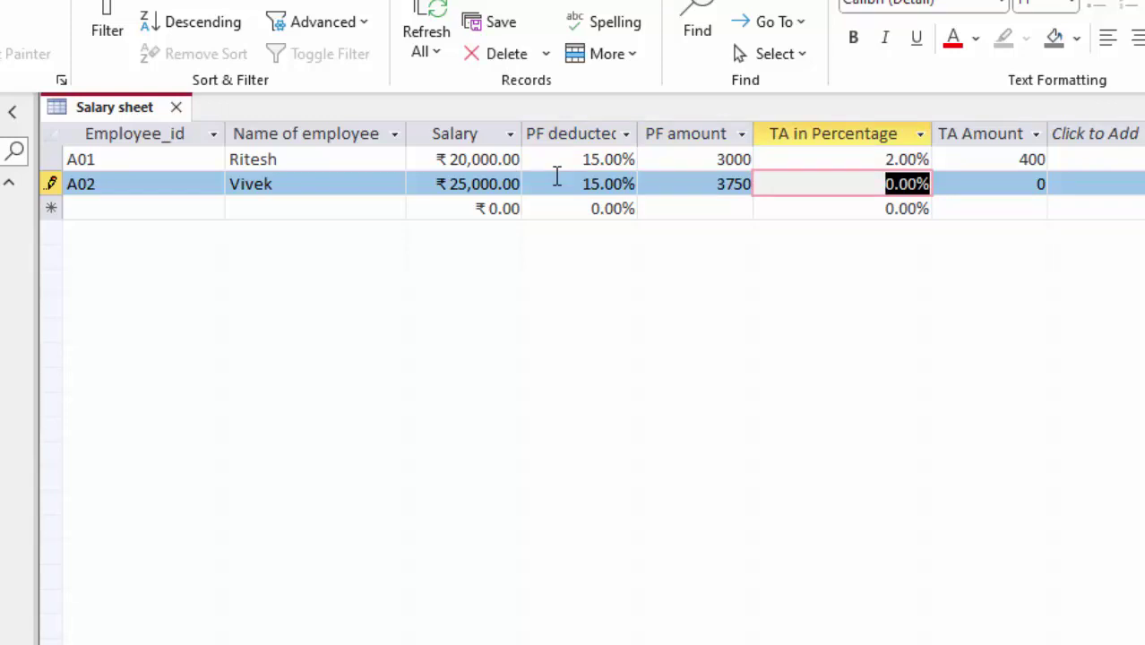
text(2)
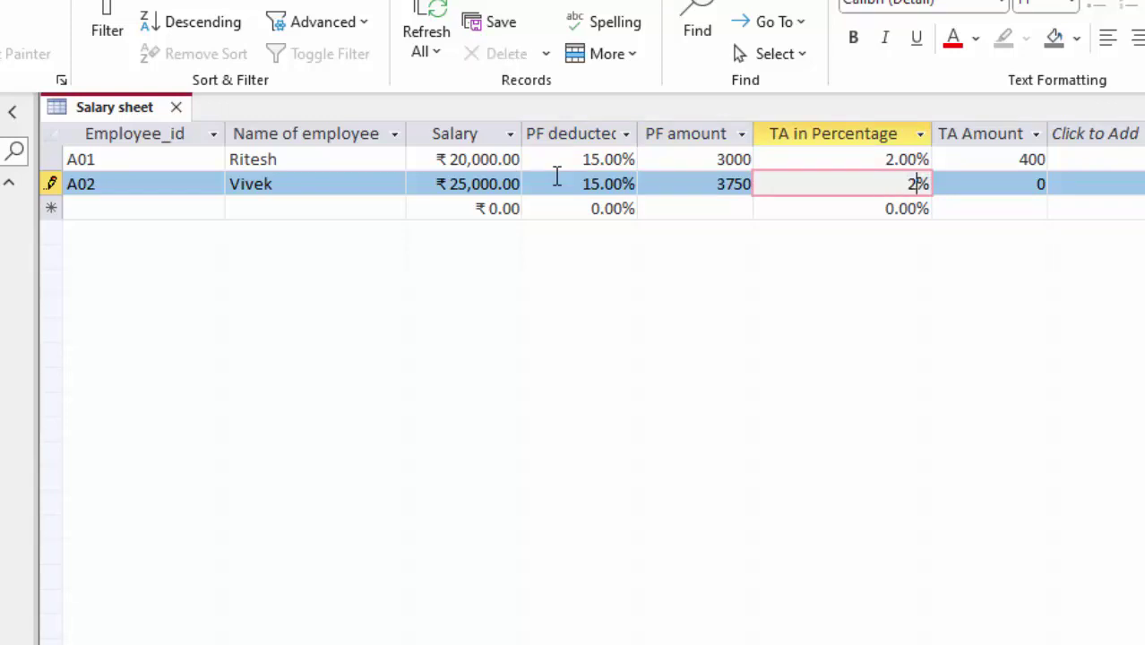
key(Tab)
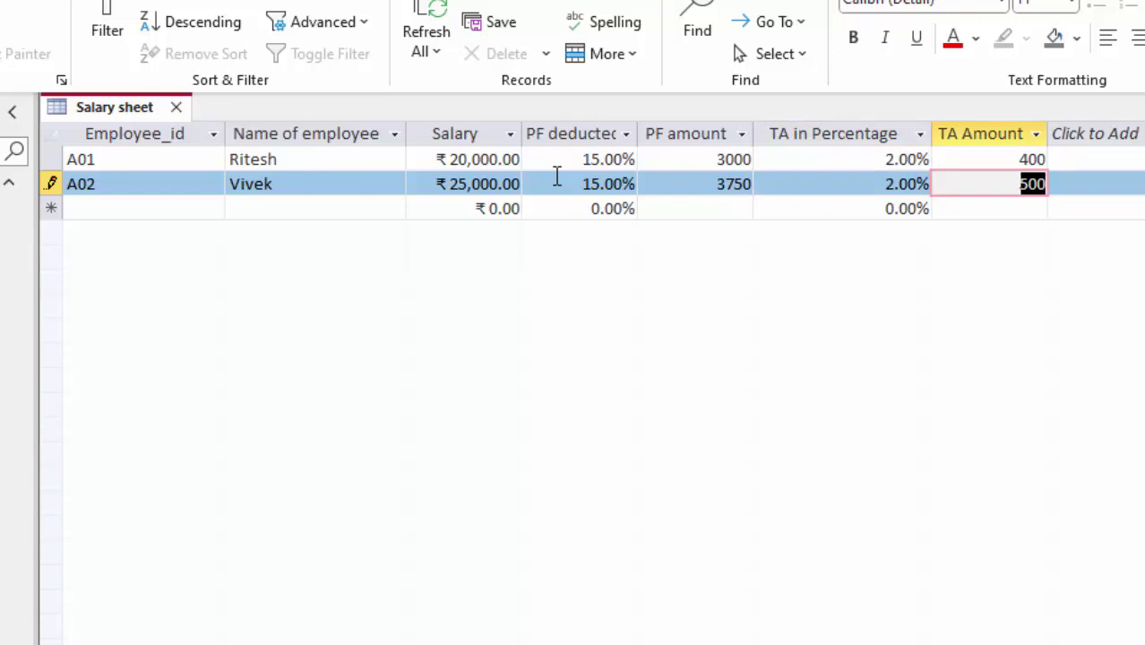
Enter record A03 with the employee's name, salary 27,000, PF 15% (4050) and TA 2% (540).
key(Tab)
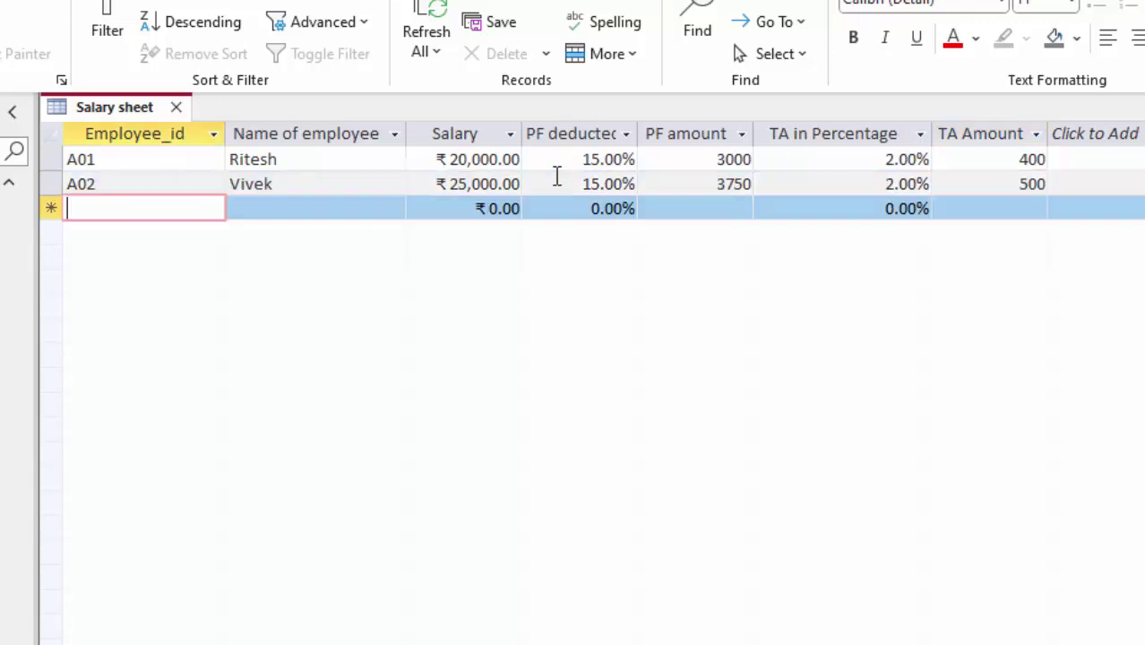
text(A0)
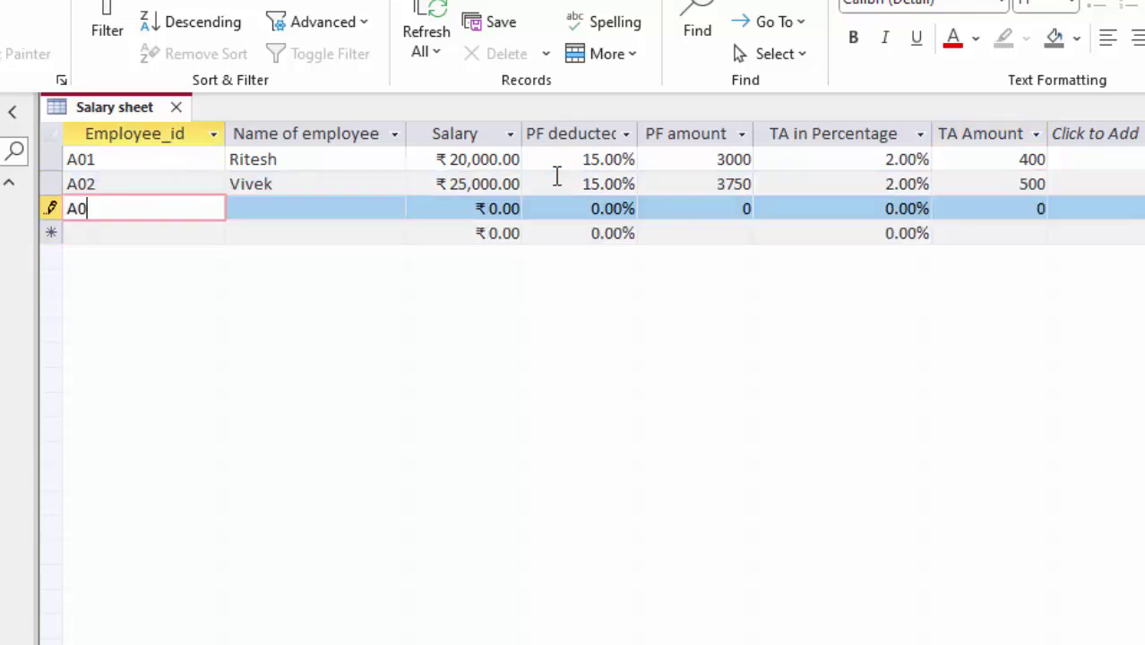
text(3)
key(Tab)
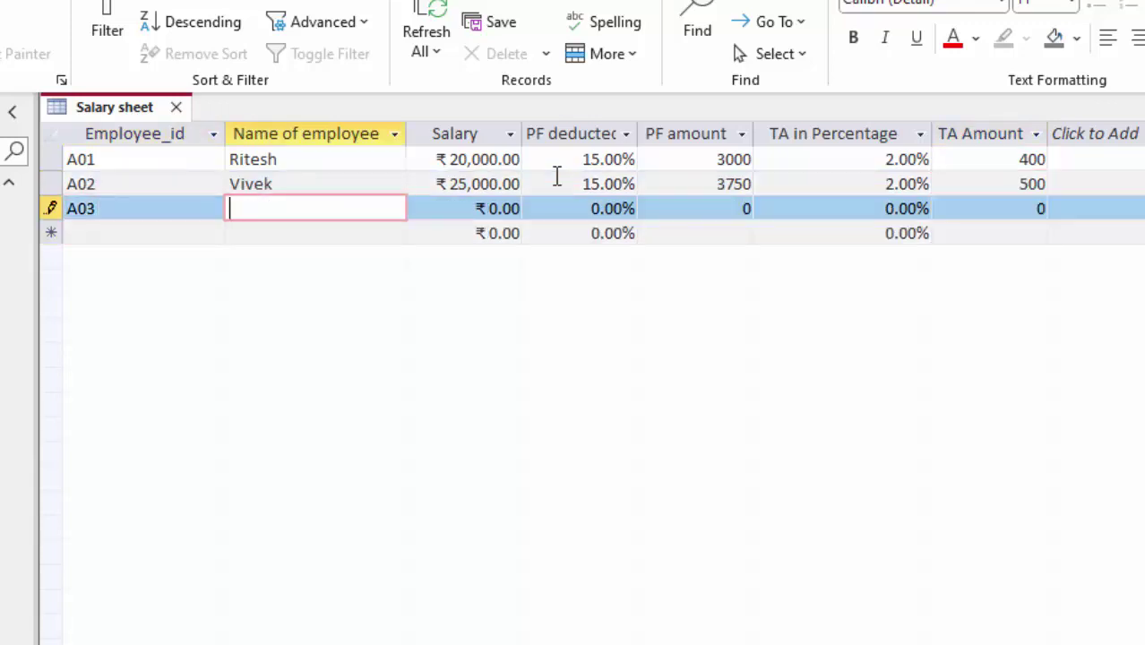
text(Gaurav)
key(Tab)
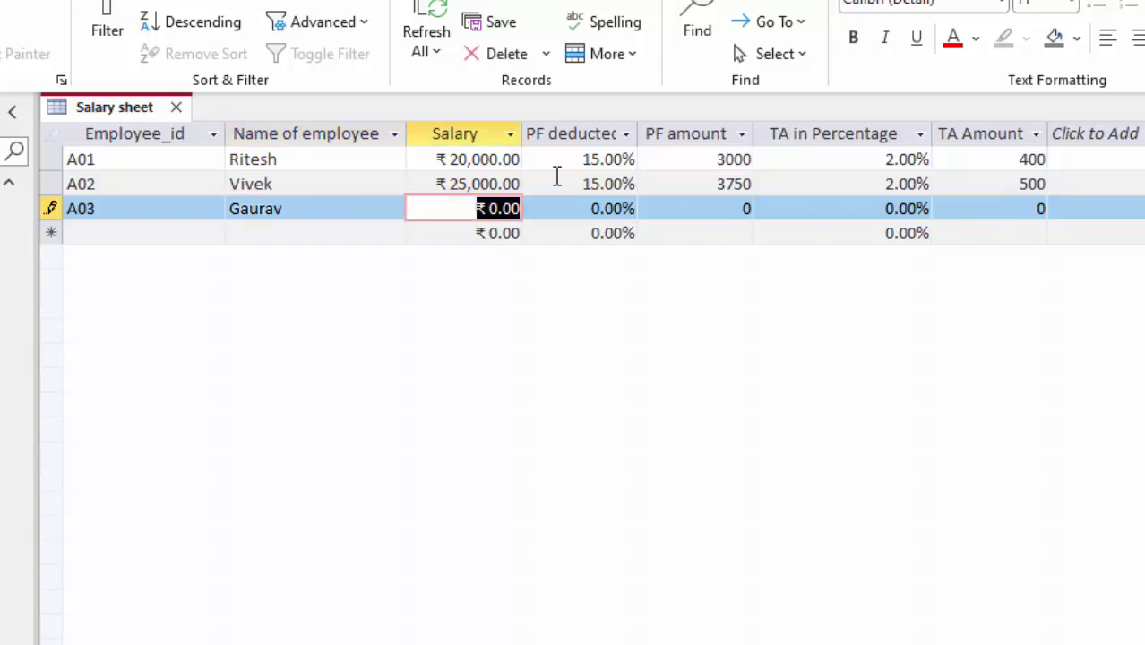
text(2)
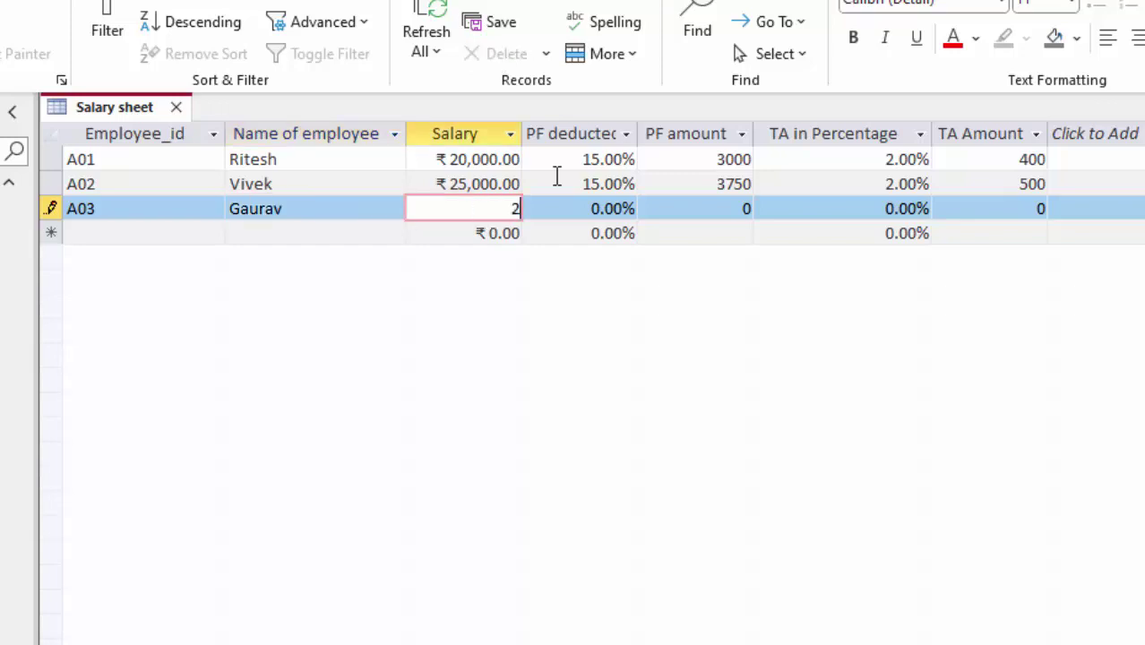
text(7,000)
key(Tab)
text(15)
key(Tab)
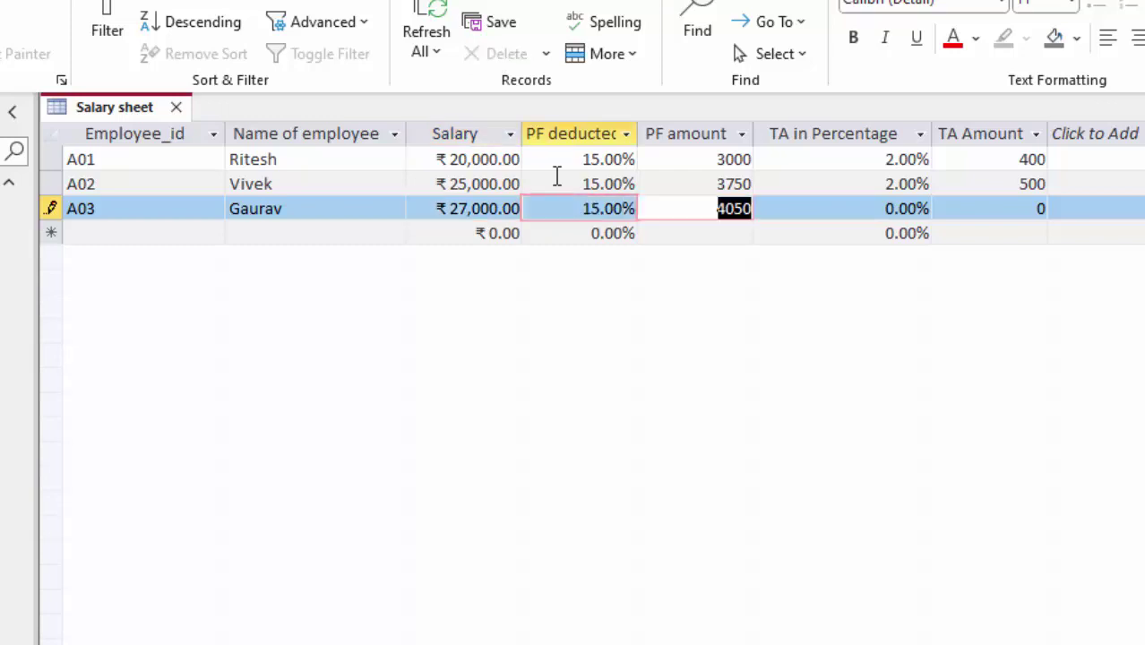
key(Tab)
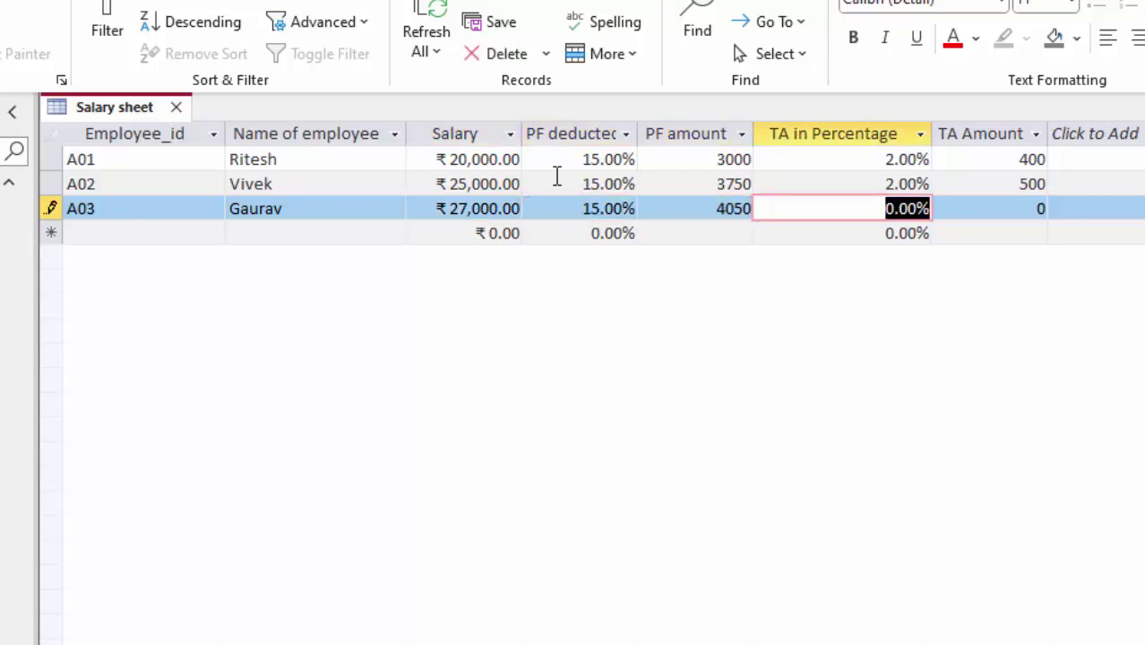
text(2)
key(Tab)
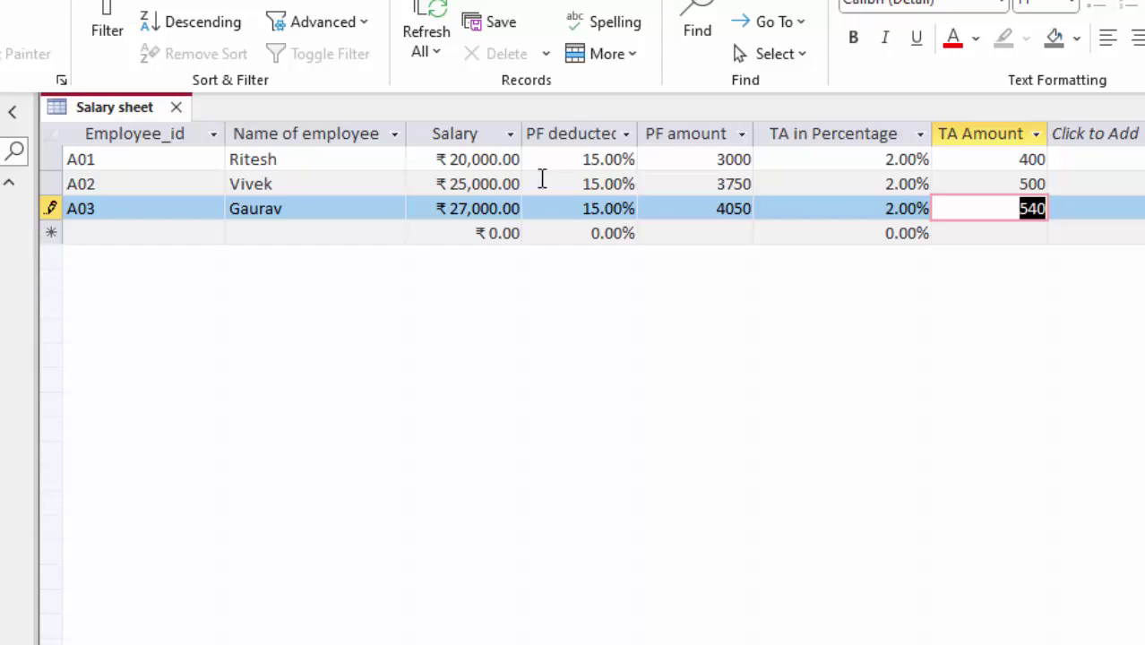